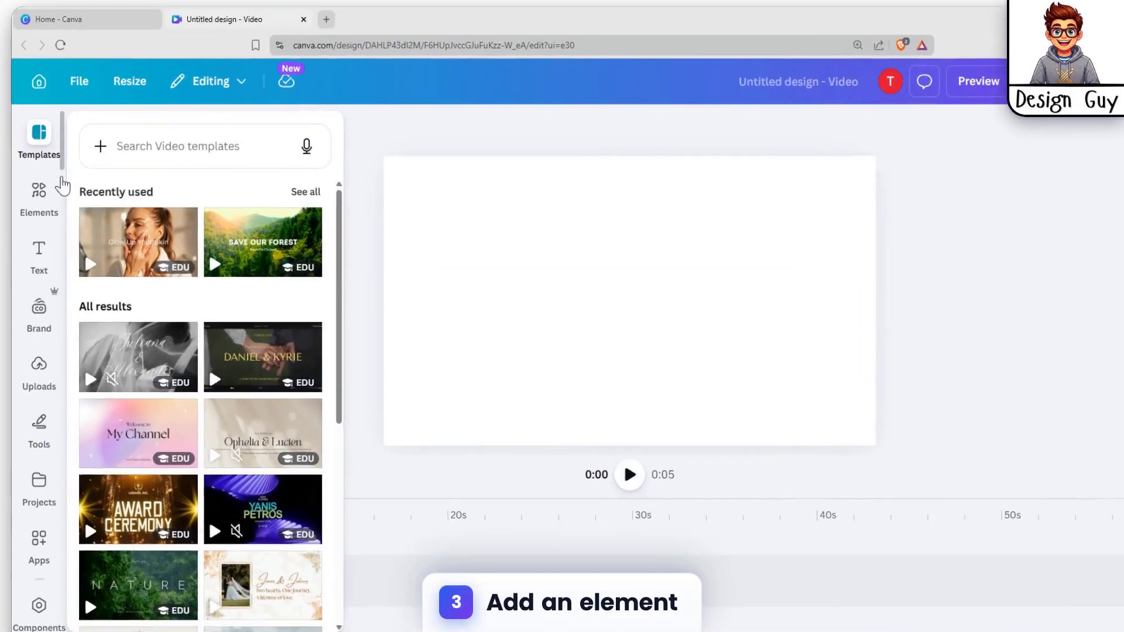
Step: Search the elements for "air transparent window" and add the photo of a single airplane window to the design
{"action": "left_click", "coordinate": [75, 190]}
{"action": "left_click", "coordinate": [230, 150]}
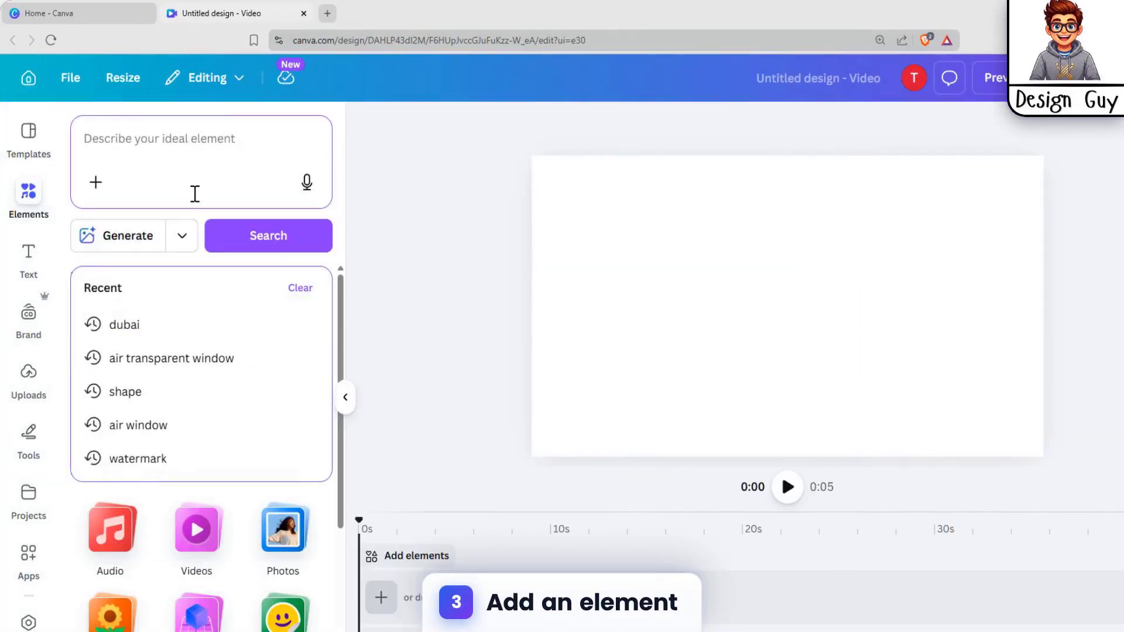
{"action": "left_click", "coordinate": [166, 367]}
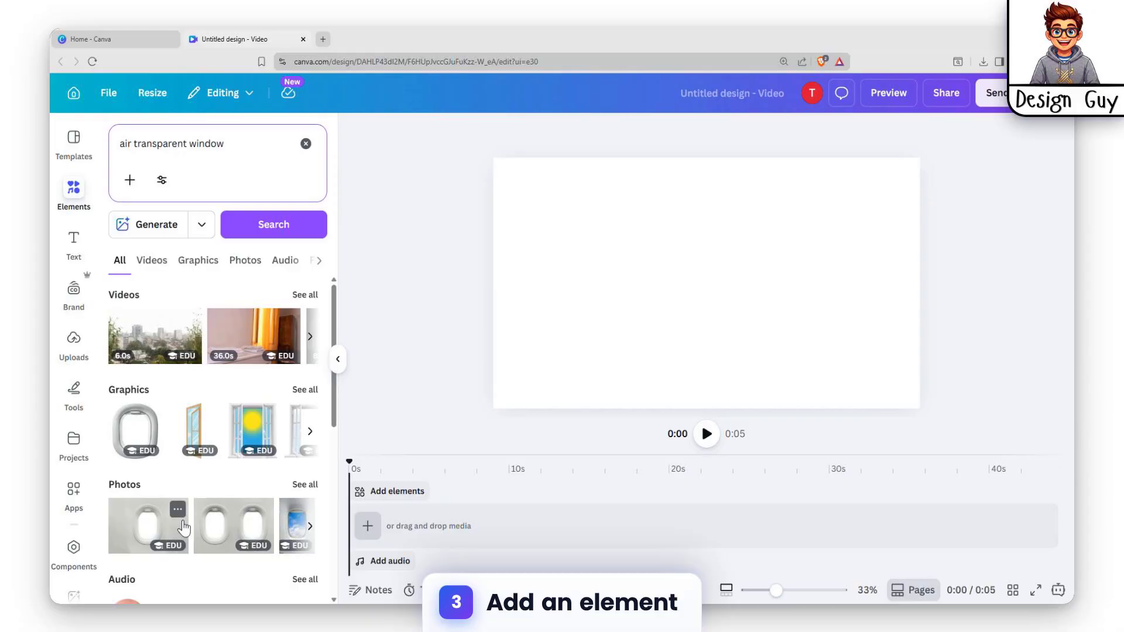
{"action": "left_click", "coordinate": [153, 527]}
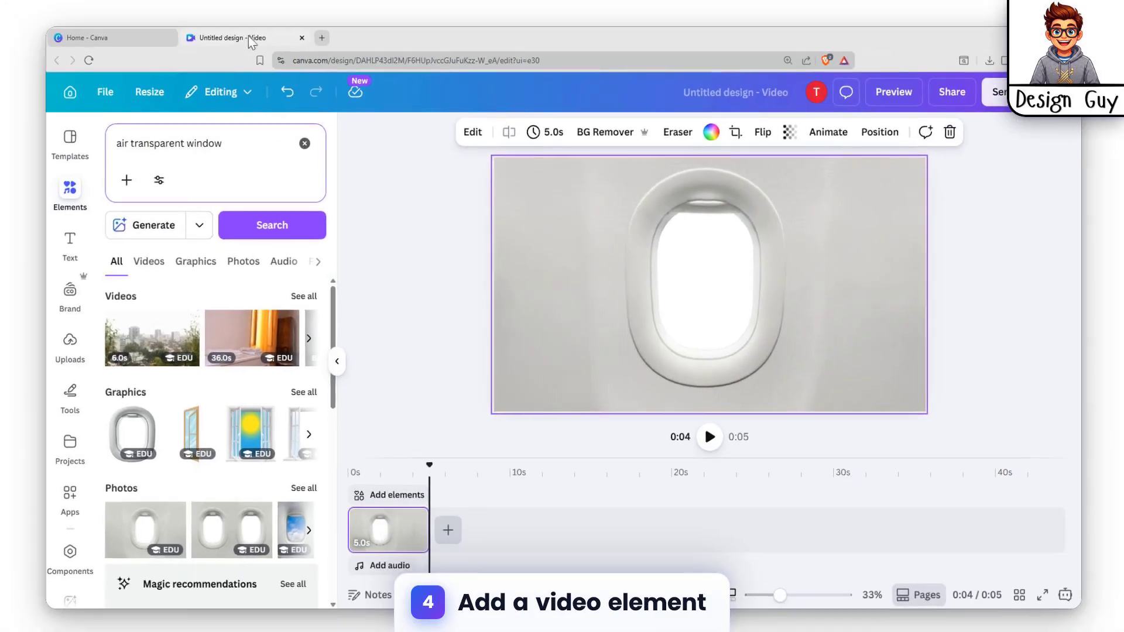
Step: Clear the element search and add the recently used city waterfront video after the window photo
{"action": "left_click", "coordinate": [306, 143]}
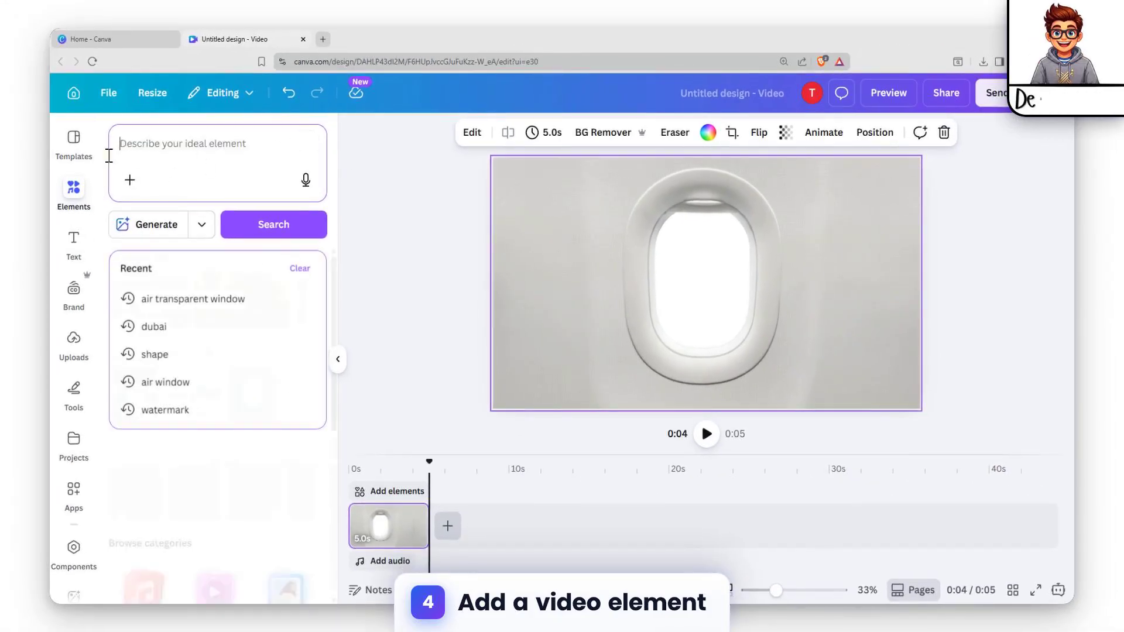
{"action": "left_click", "coordinate": [431, 237]}
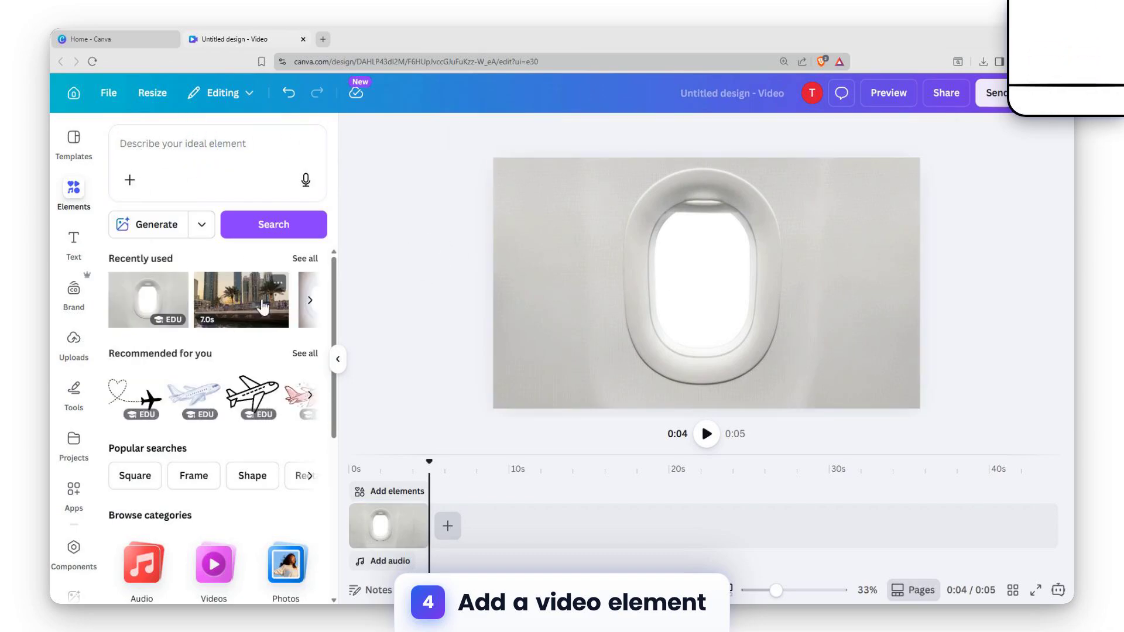
{"action": "left_click", "coordinate": [250, 306]}
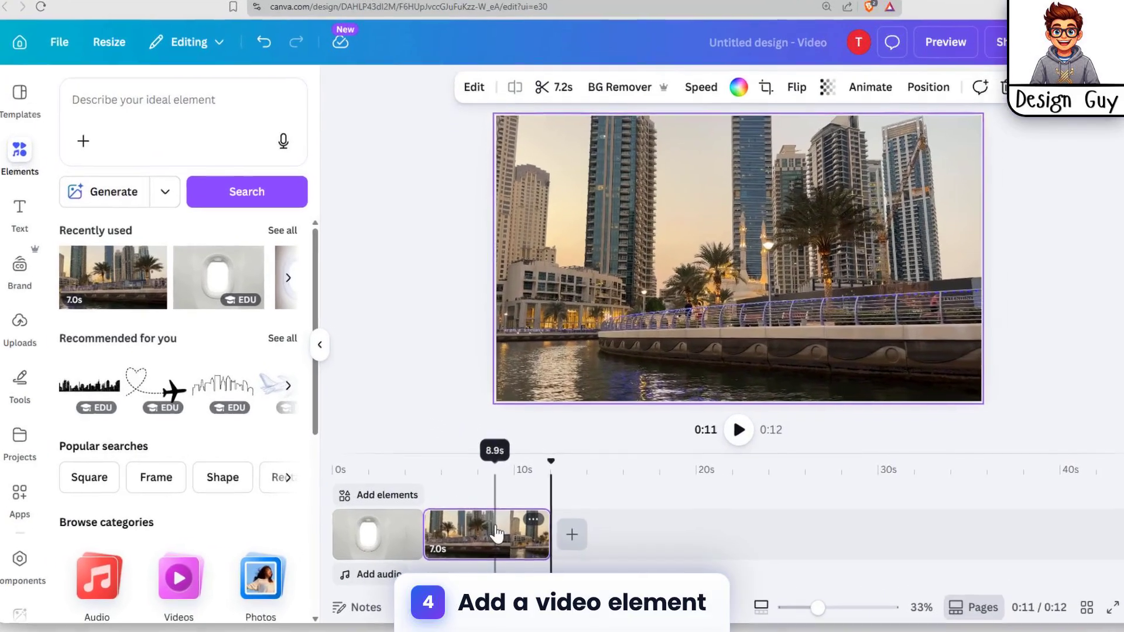
Step: Detach the city video and the airplane window photo from their page backgrounds
{"action": "right_click", "coordinate": [491, 518]}
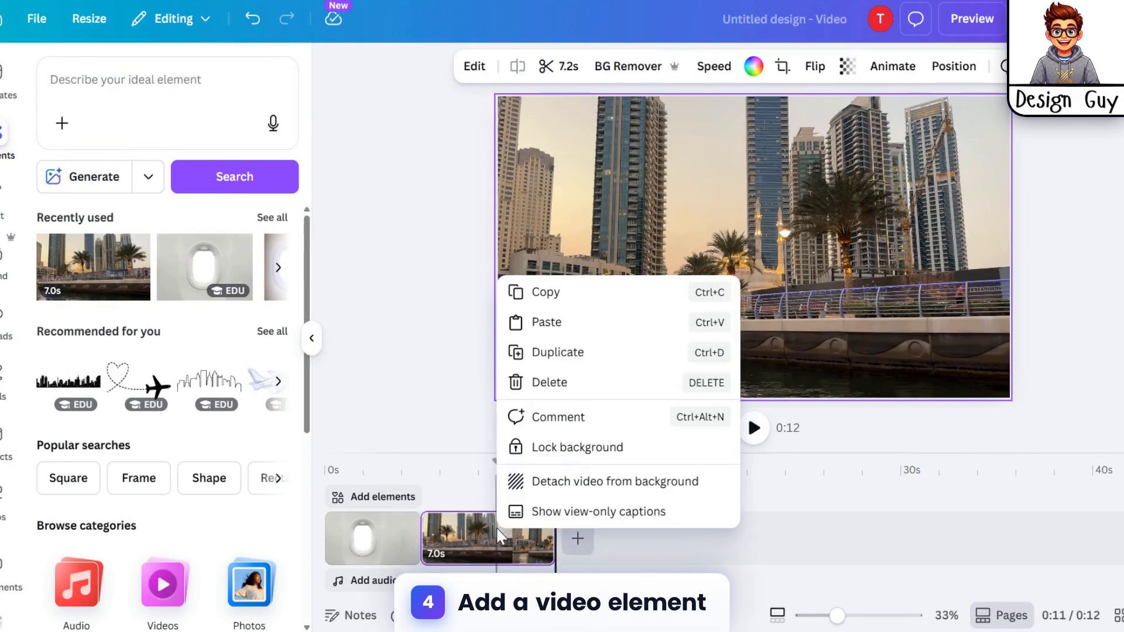
{"action": "left_click", "coordinate": [589, 492]}
{"action": "left_click", "coordinate": [374, 538]}
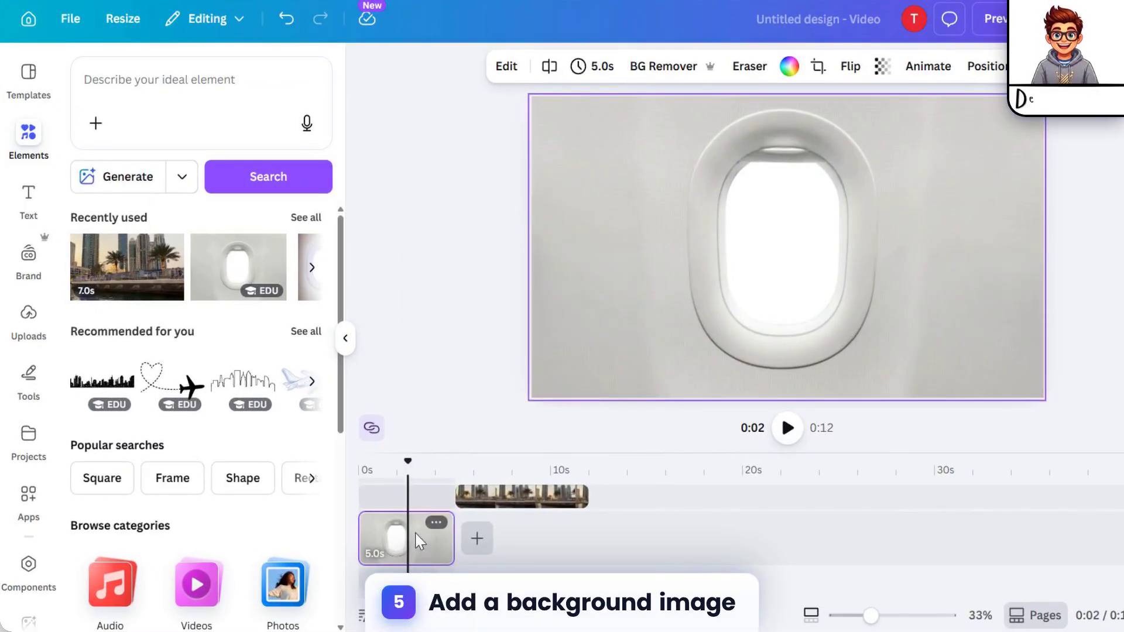
{"action": "right_click", "coordinate": [378, 536]}
{"action": "left_click", "coordinate": [507, 491]}
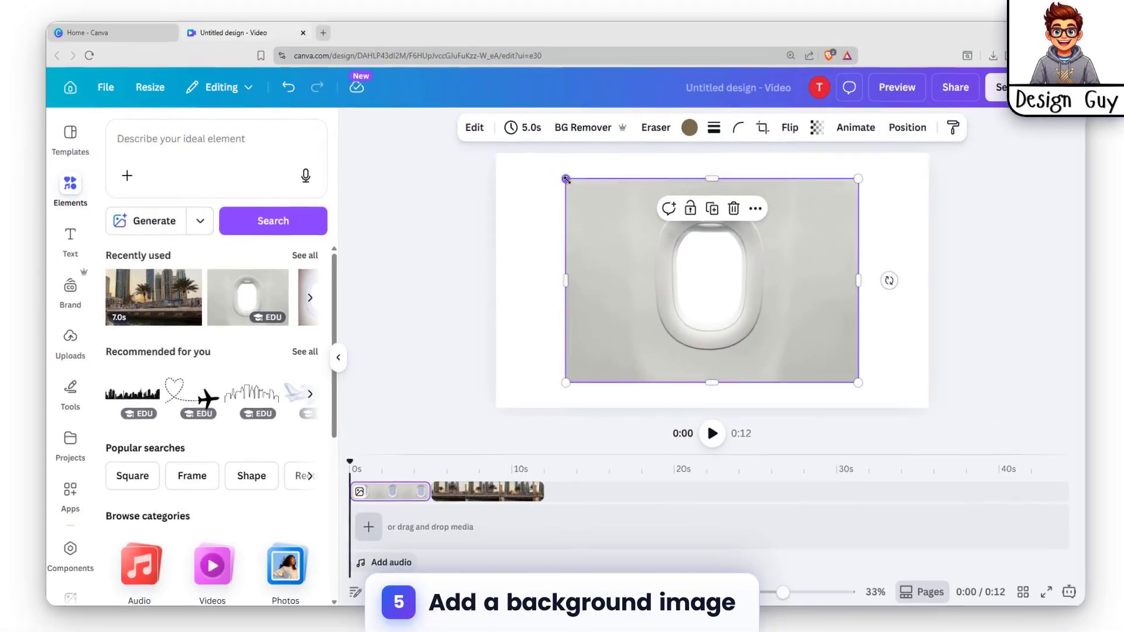
Step: Enlarge the airplane window photo to about 2,002 × 1,334 so it covers the whole page
{"action": "left_click_drag", "start_coordinate": [614, 127], "coordinate": [483, 109]}
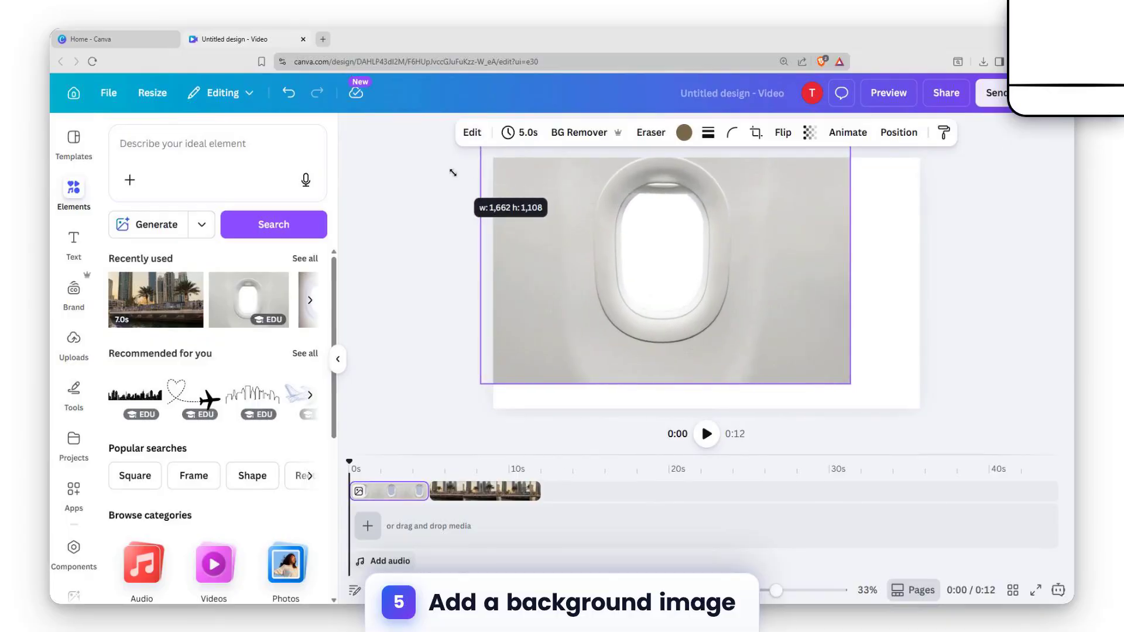
{"action": "left_click_drag", "start_coordinate": [851, 383], "coordinate": [942, 433]}
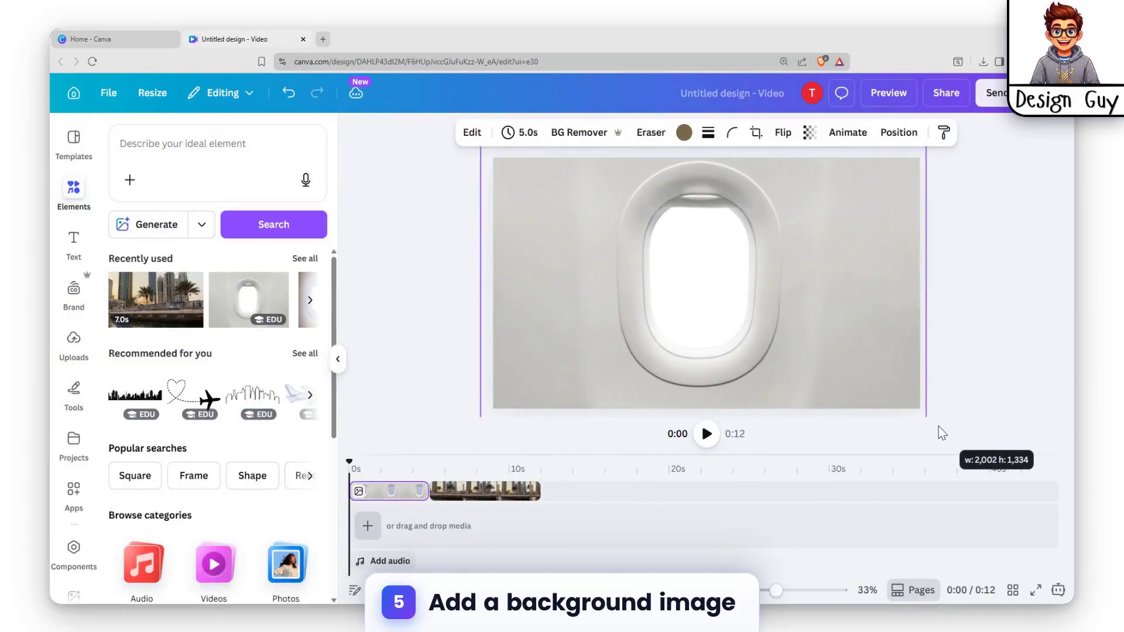
Step: Move the city video to the start of the timeline beneath the window photo and trim its end to 6.5 s
{"action": "left_click_drag", "start_coordinate": [466, 499], "coordinate": [397, 504]}
{"action": "left_click", "coordinate": [407, 494]}
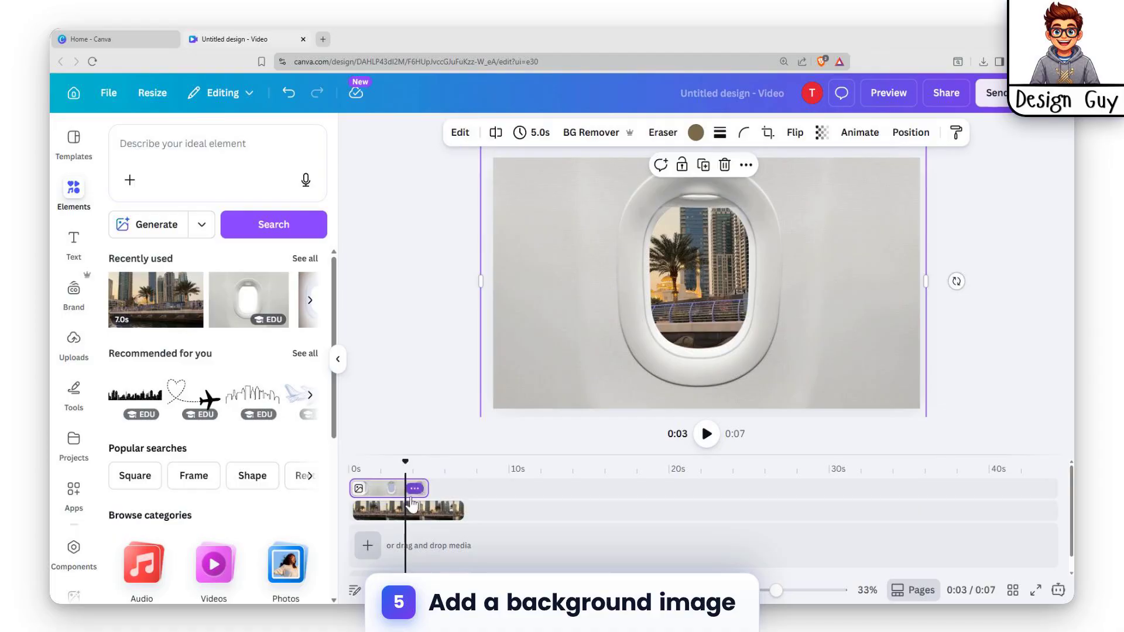
{"action": "left_click", "coordinate": [415, 515]}
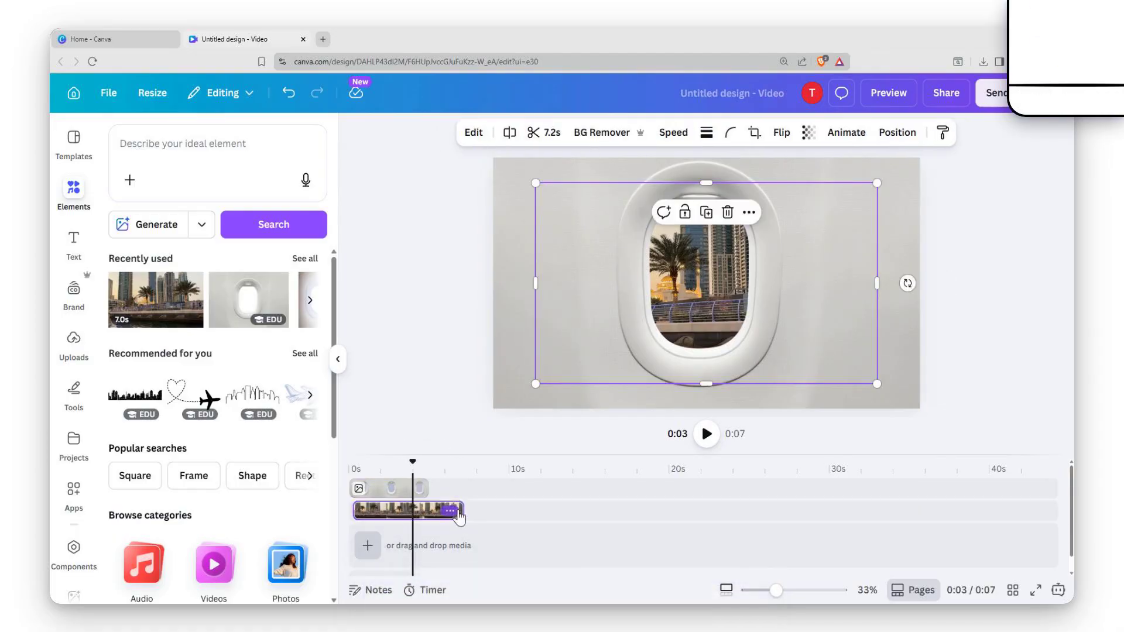
{"action": "left_click_drag", "start_coordinate": [463, 511], "coordinate": [455, 510]}
Step: Shrink the city video from its corners and position it behind the airplane window opening
{"action": "left_click", "coordinate": [403, 491]}
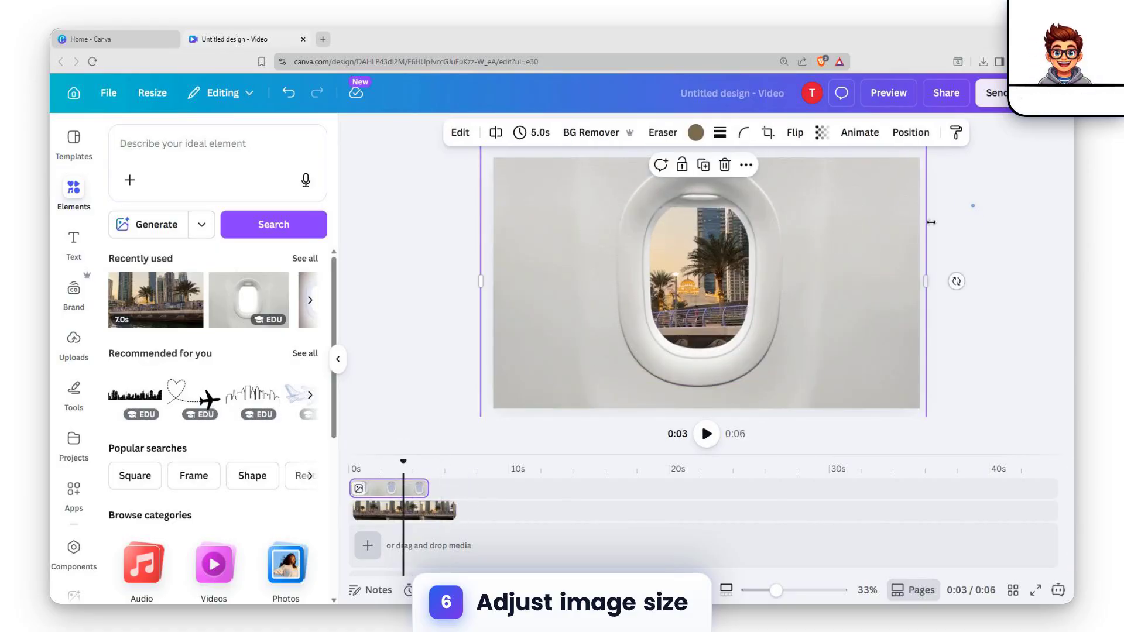
{"action": "left_click", "coordinate": [944, 235]}
{"action": "left_click", "coordinate": [411, 511]}
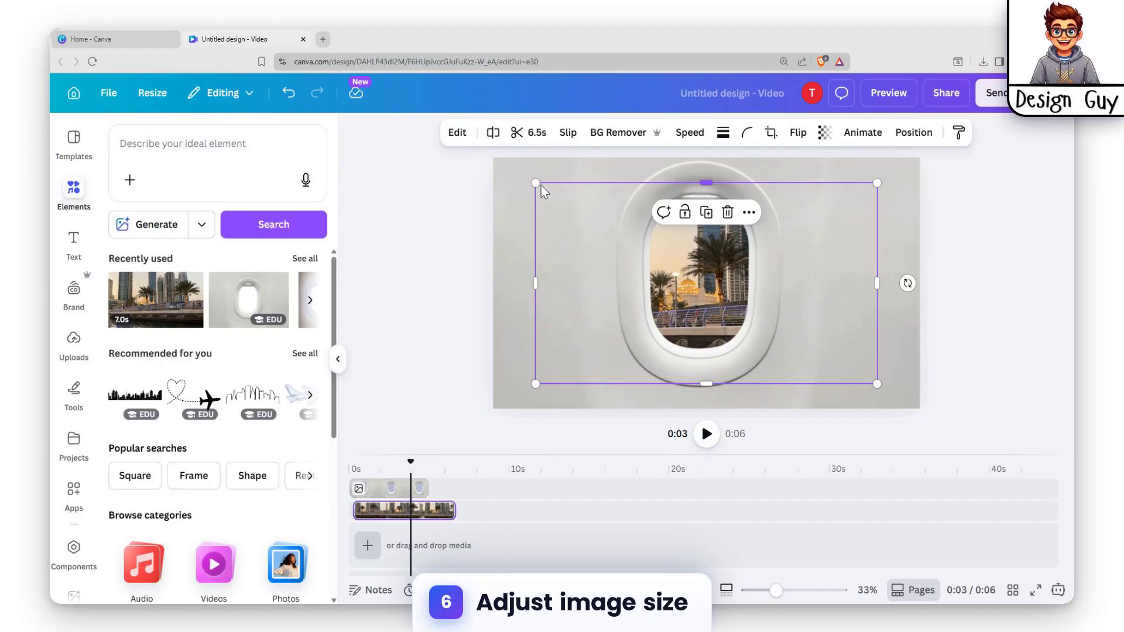
{"action": "left_click_drag", "start_coordinate": [542, 186], "coordinate": [582, 195]}
{"action": "left_click_drag", "start_coordinate": [737, 300], "coordinate": [706, 277]}
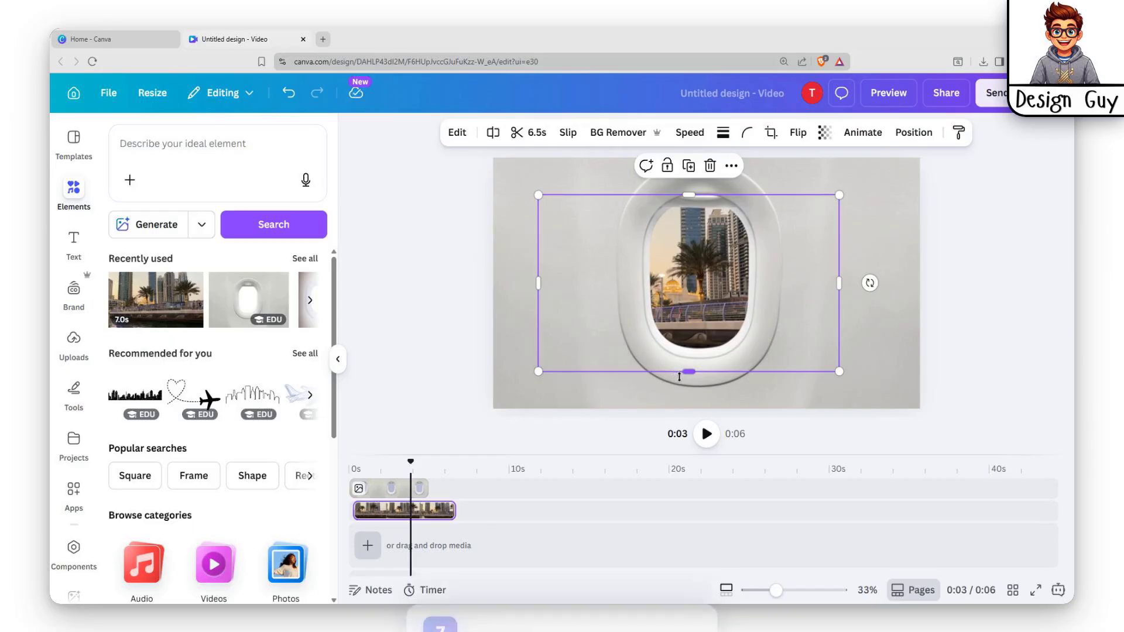
{"action": "left_click_drag", "start_coordinate": [538, 371], "coordinate": [561, 358]}
{"action": "left_click_drag", "start_coordinate": [677, 302], "coordinate": [625, 300]}
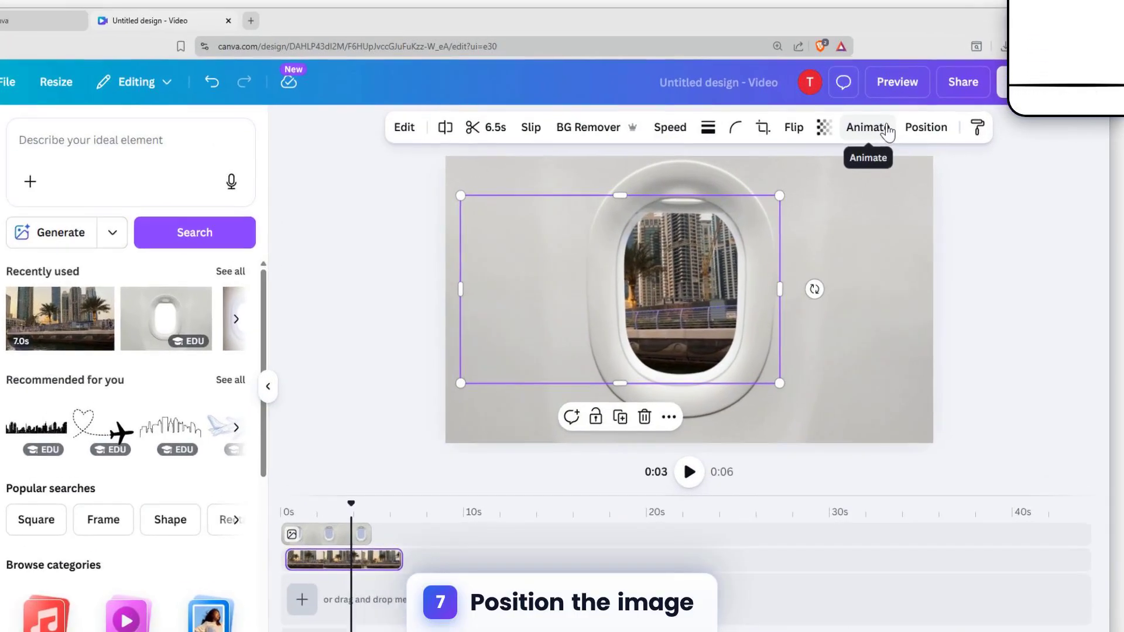
Step: Apply the Drift animation to the city video and set its intensity to the maximum
{"action": "left_click", "coordinate": [888, 130]}
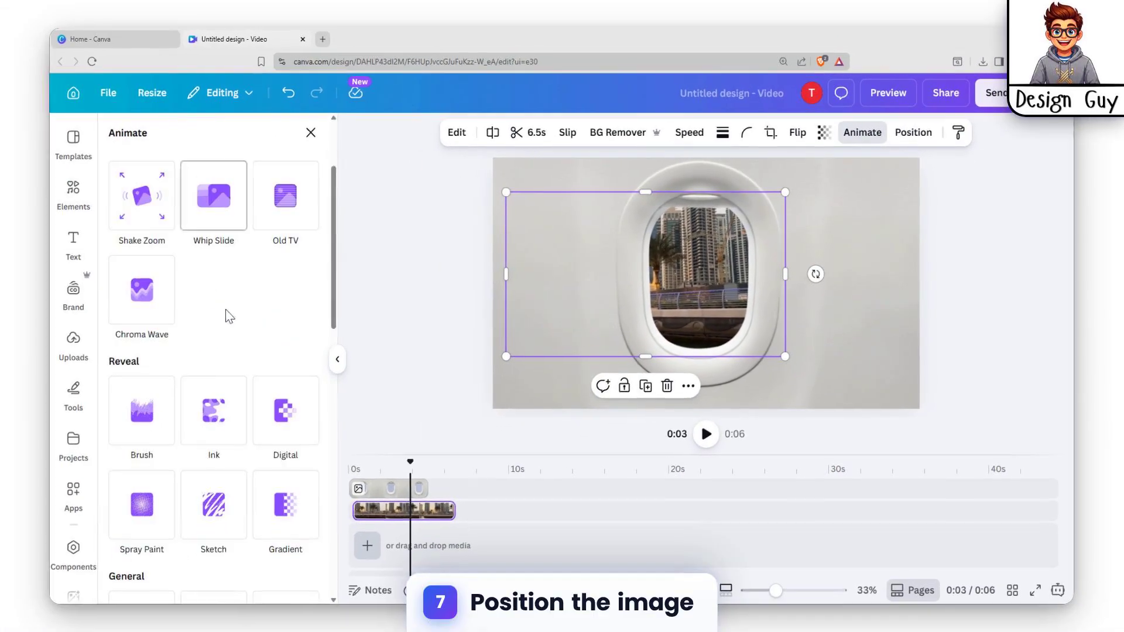
{"action": "scroll", "coordinate": [223, 363], "scroll_direction": "down", "scroll_amount": 6}
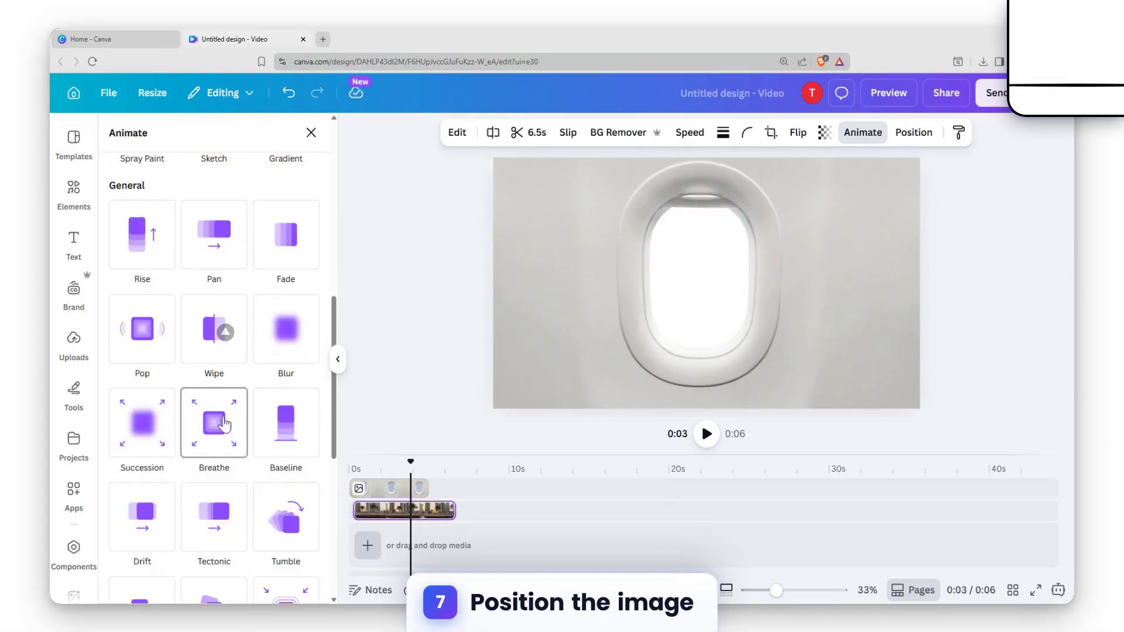
{"action": "scroll", "coordinate": [176, 433], "scroll_direction": "down", "scroll_amount": 2}
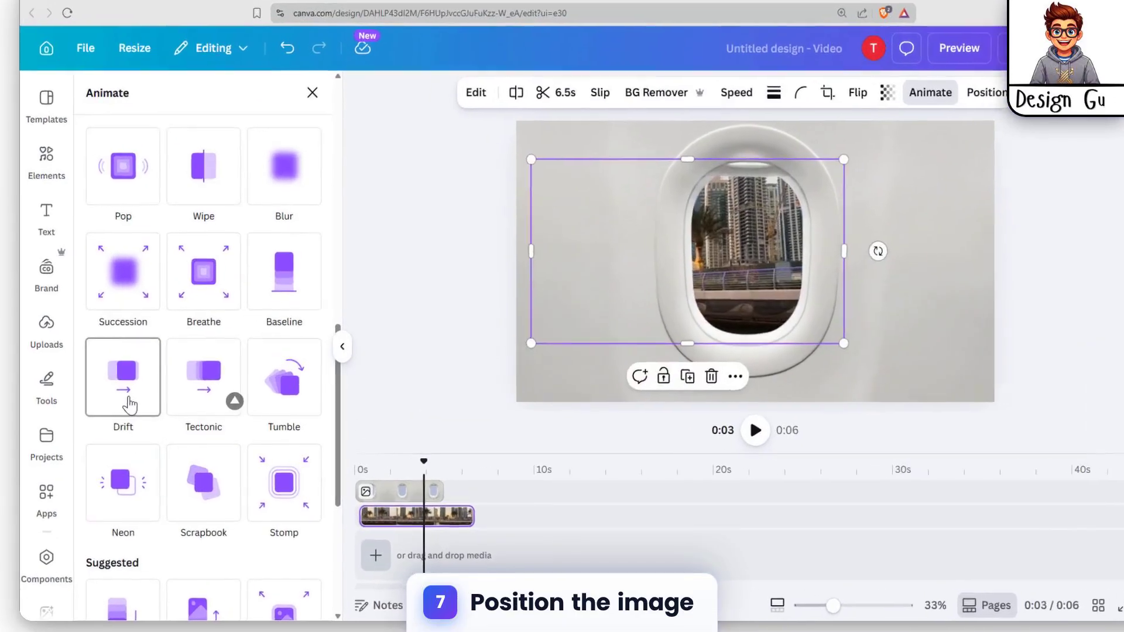
{"action": "left_click", "coordinate": [129, 404]}
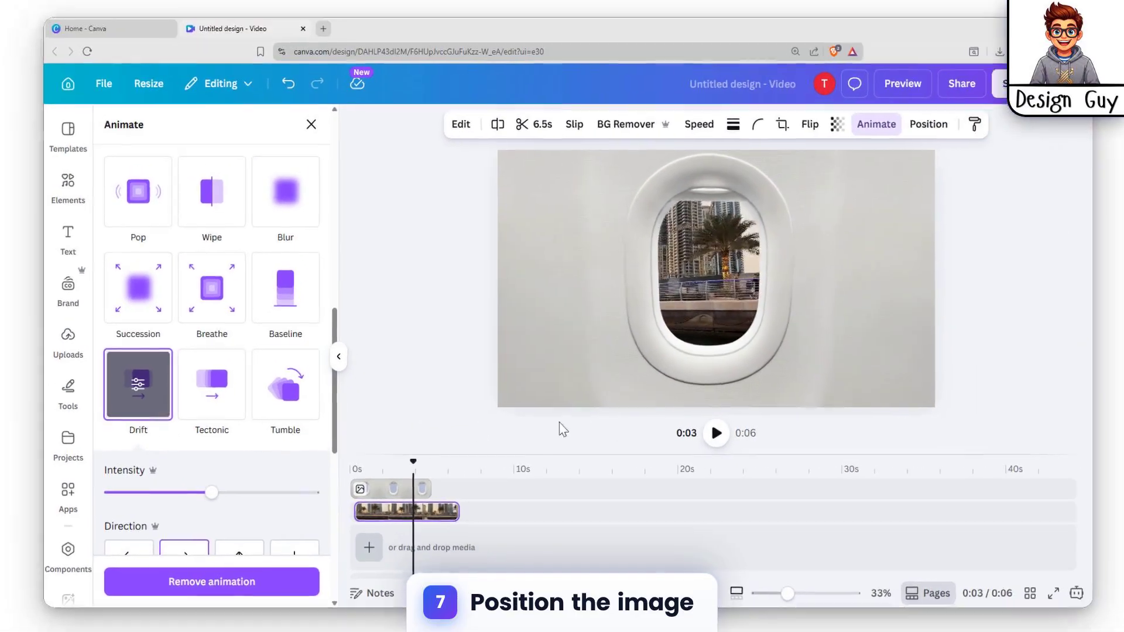
{"action": "left_click_drag", "start_coordinate": [212, 493], "coordinate": [312, 492]}
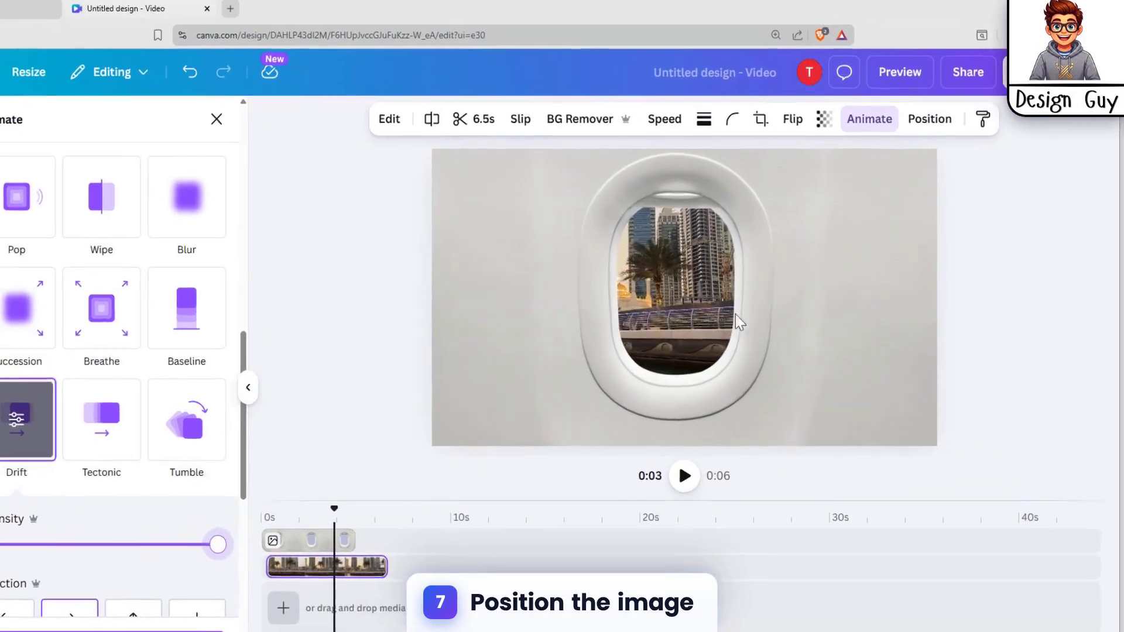
Step: Adjust the city video's position so it fills the window opening, and trim the clip to 4.7 s
{"action": "left_click", "coordinate": [723, 298]}
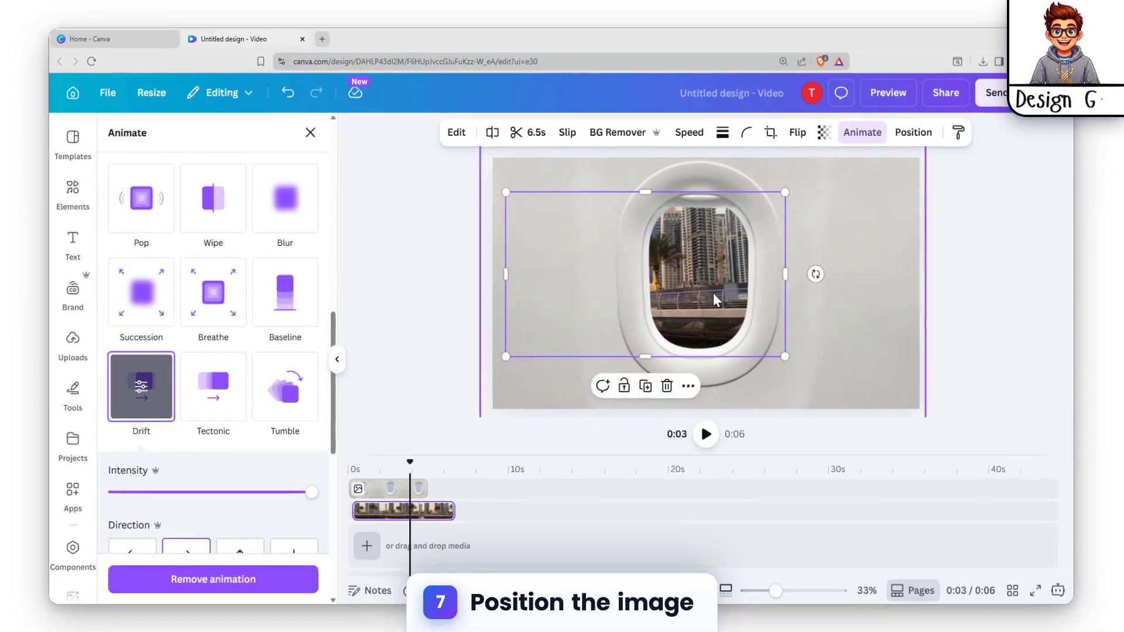
{"action": "left_click_drag", "start_coordinate": [714, 293], "coordinate": [720, 292]}
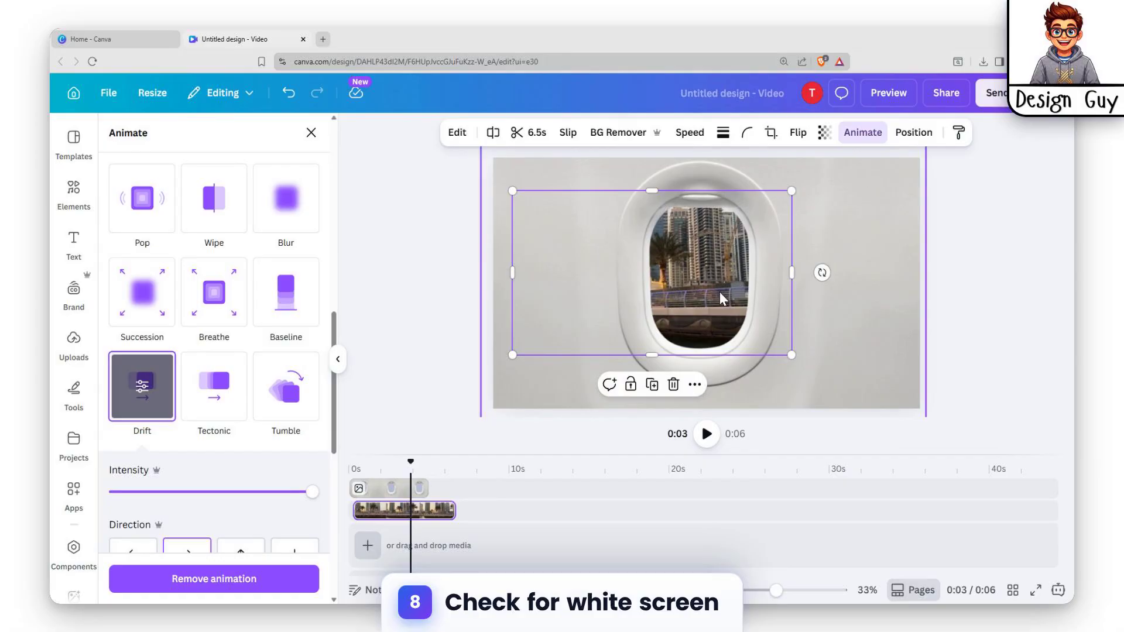
{"action": "left_click_drag", "start_coordinate": [454, 513], "coordinate": [381, 510]}
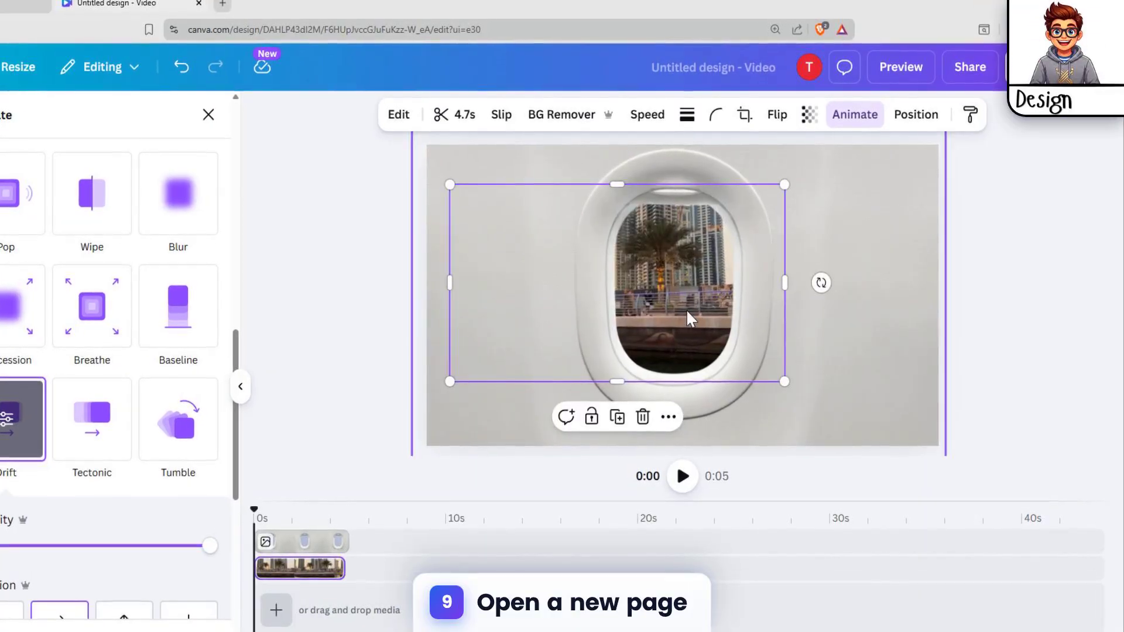
{"action": "left_click_drag", "start_coordinate": [690, 316], "coordinate": [694, 319]}
Step: Play back the composition briefly and trim the window photo's duration to 4.7 s
{"action": "left_click", "coordinate": [683, 476]}
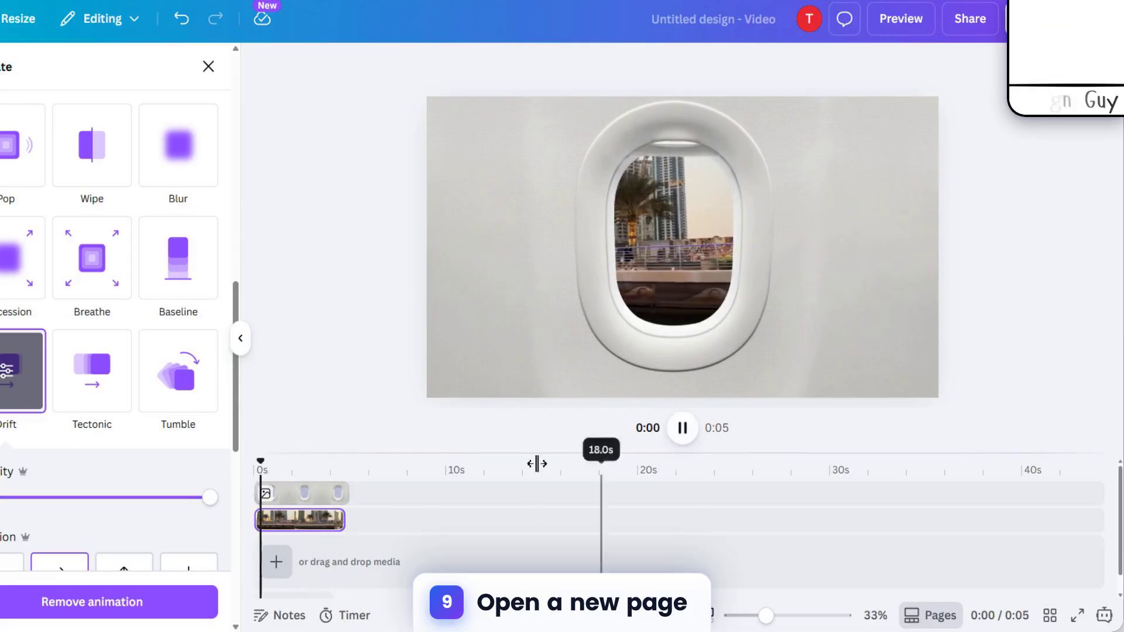
{"action": "left_click", "coordinate": [682, 428]}
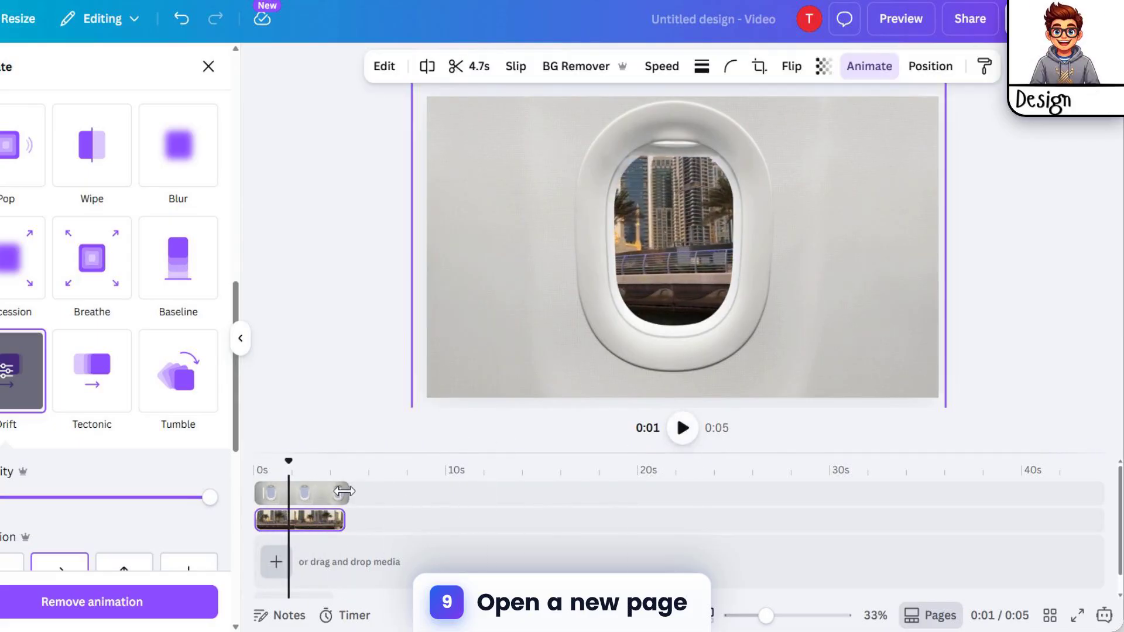
{"action": "left_click_drag", "start_coordinate": [341, 492], "coordinate": [336, 492]}
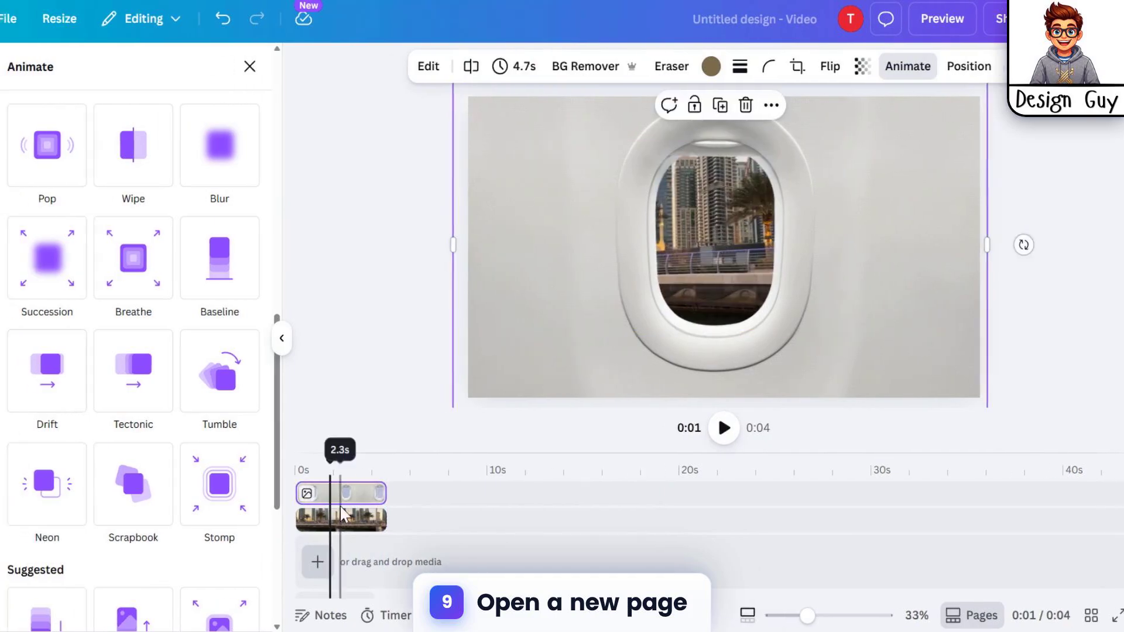
{"action": "left_click", "coordinate": [299, 509]}
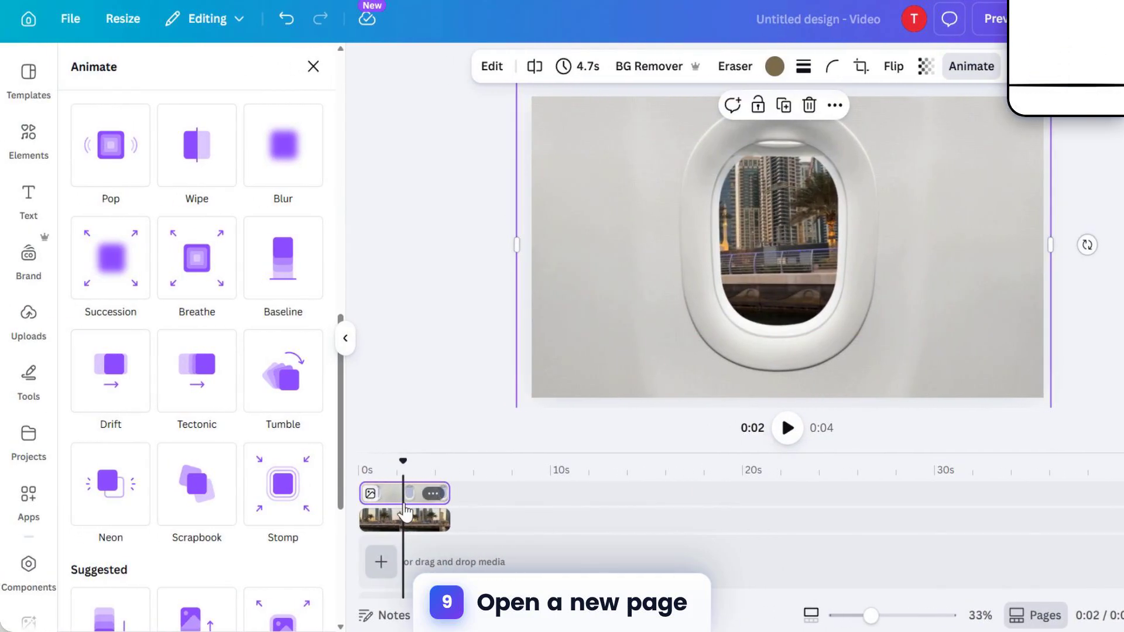
Step: Add a blank page under the video and photo tracks and split it at 0:02
{"action": "left_click", "coordinate": [381, 564]}
{"action": "left_click", "coordinate": [373, 520]}
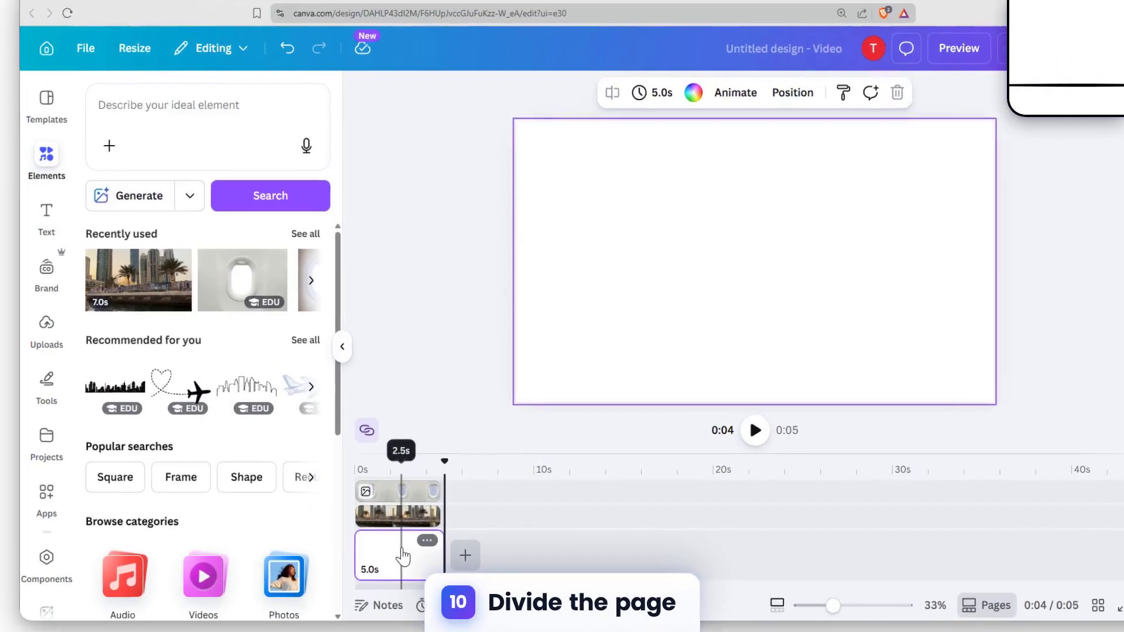
{"action": "left_click", "coordinate": [391, 542]}
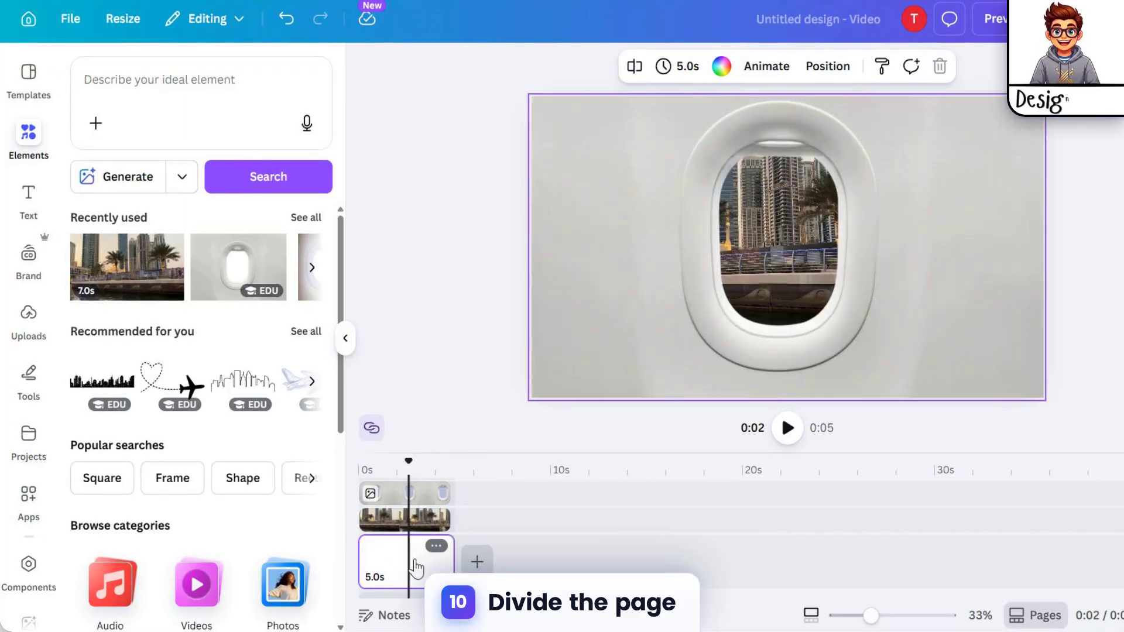
{"action": "key", "text": "s"}
Step: Split the city video clip and the airplane window photo clip at 0:02
{"action": "left_click", "coordinate": [410, 530]}
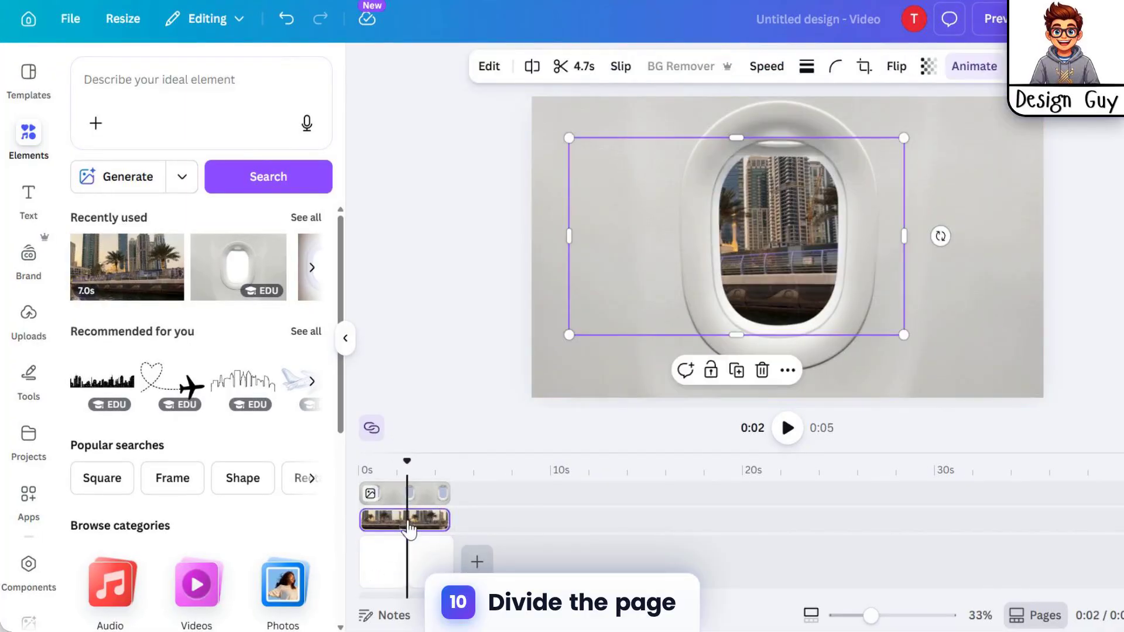
{"action": "key", "text": "s"}
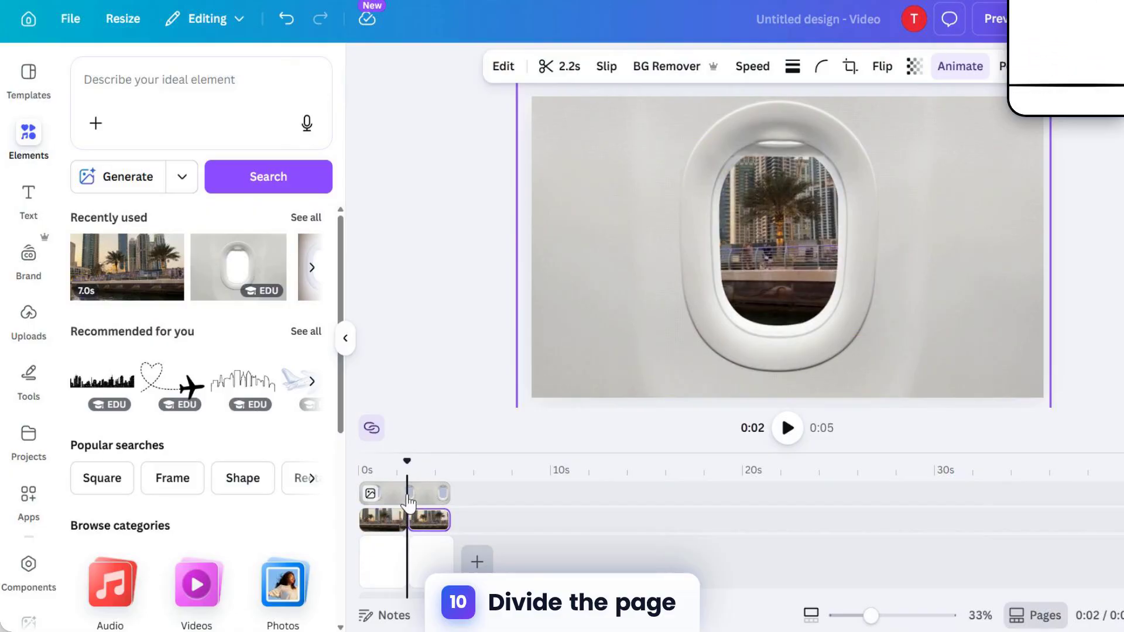
{"action": "left_click", "coordinate": [408, 502]}
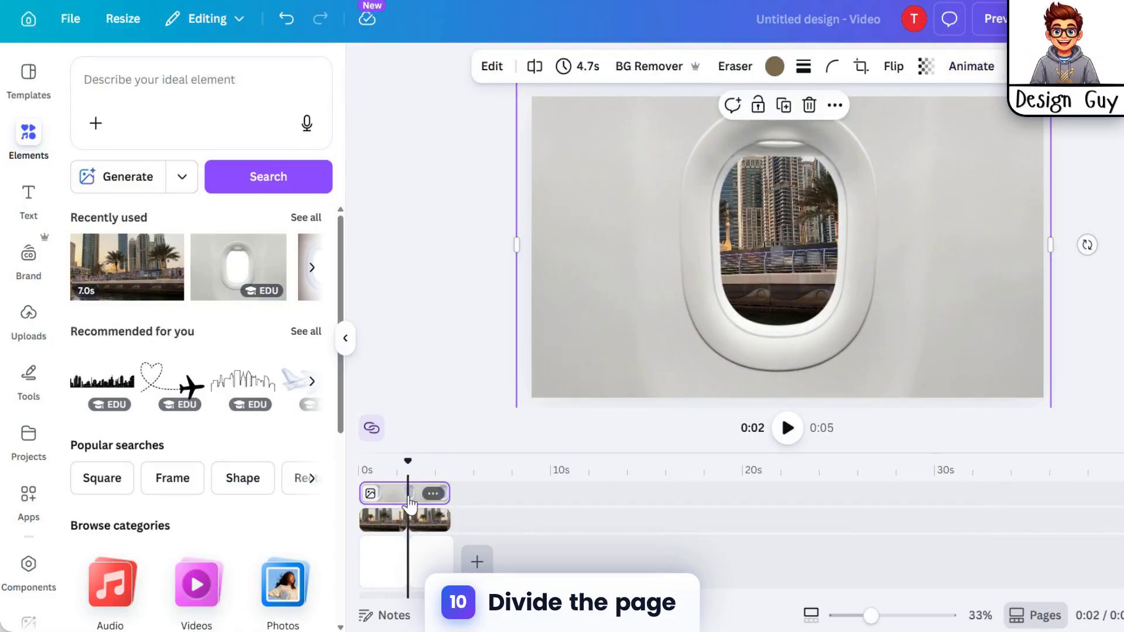
{"action": "key", "text": "s"}
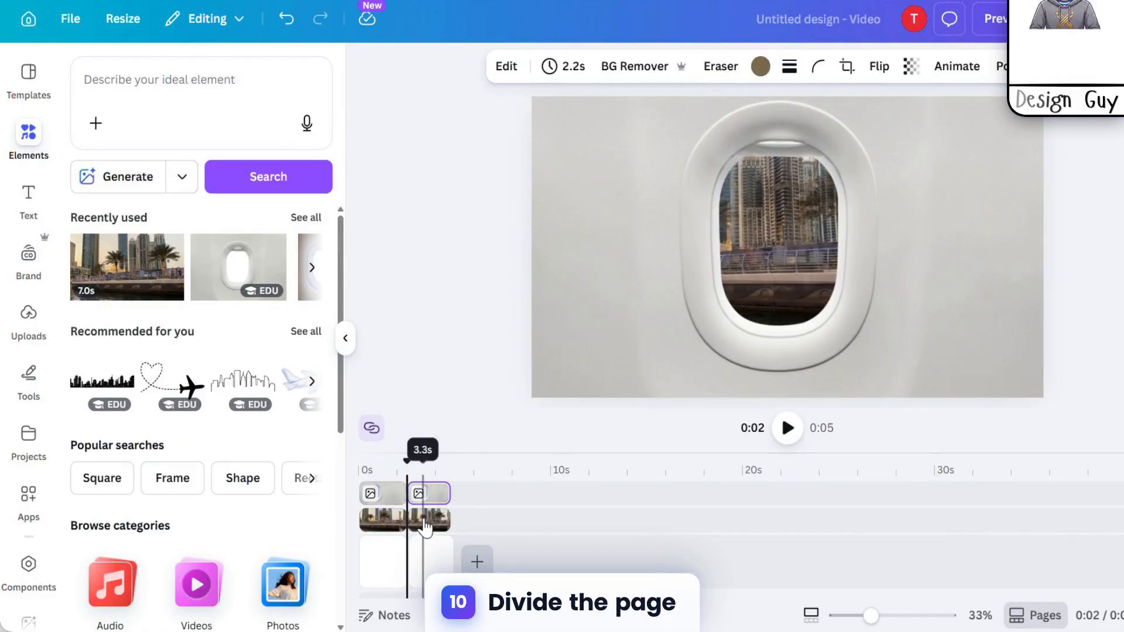
Step: Add a Match & Move transition with a 1.2-second duration between the two halves of the split page
{"action": "left_click", "coordinate": [424, 528]}
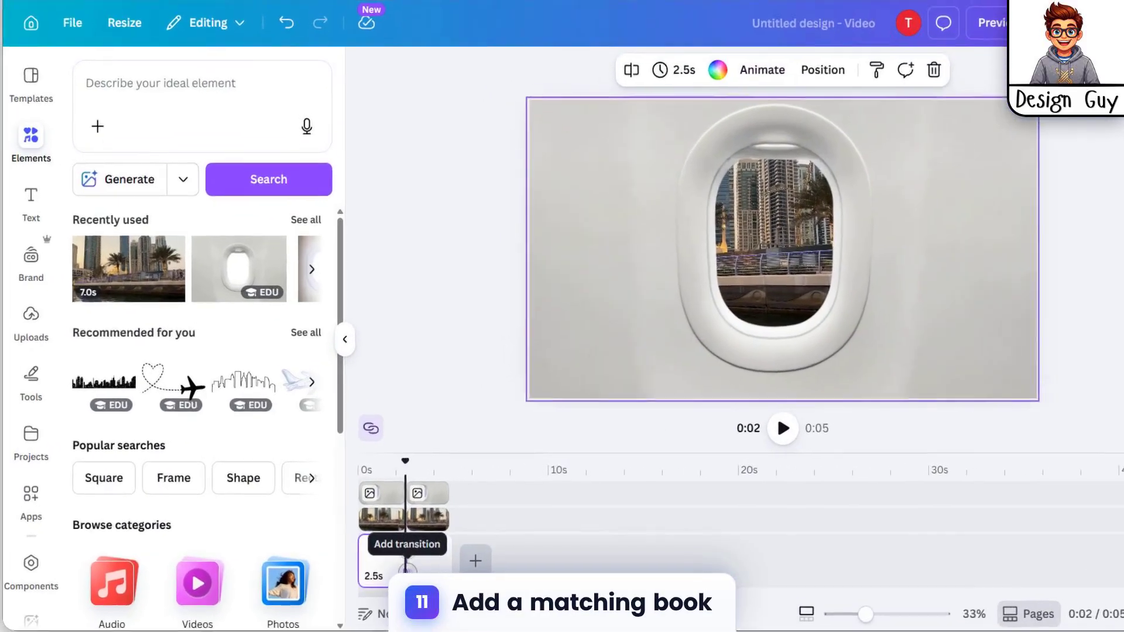
{"action": "left_click", "coordinate": [389, 544]}
{"action": "left_click", "coordinate": [147, 403]}
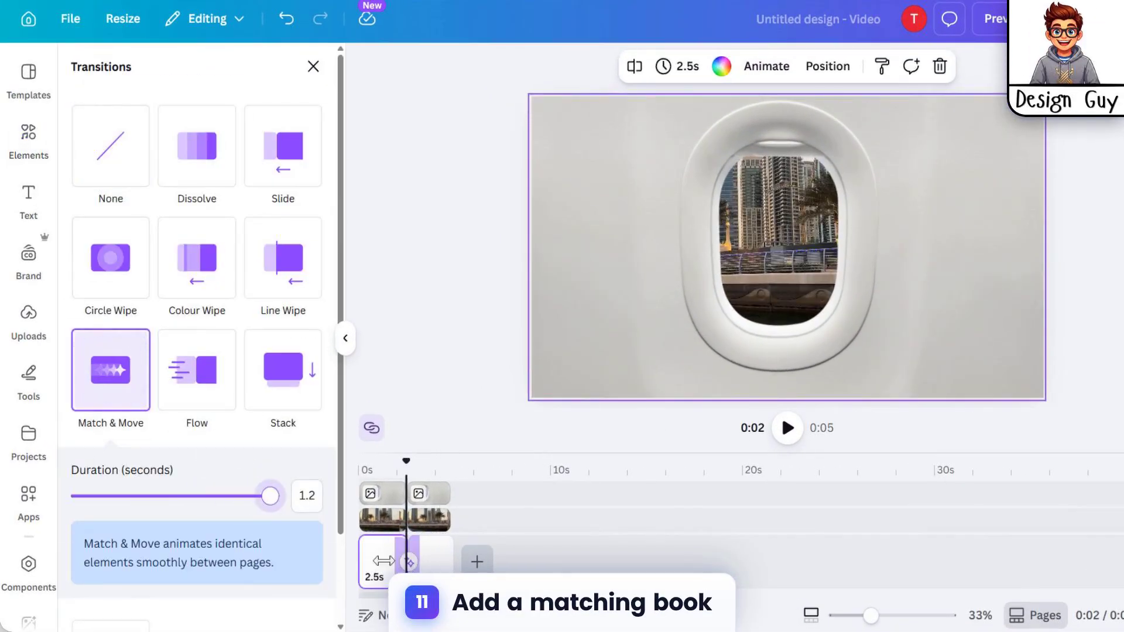
Step: Enlarge the second city video clip and reposition it so the palm trees and golden-domed building fill the window opening
{"action": "left_click", "coordinate": [734, 260]}
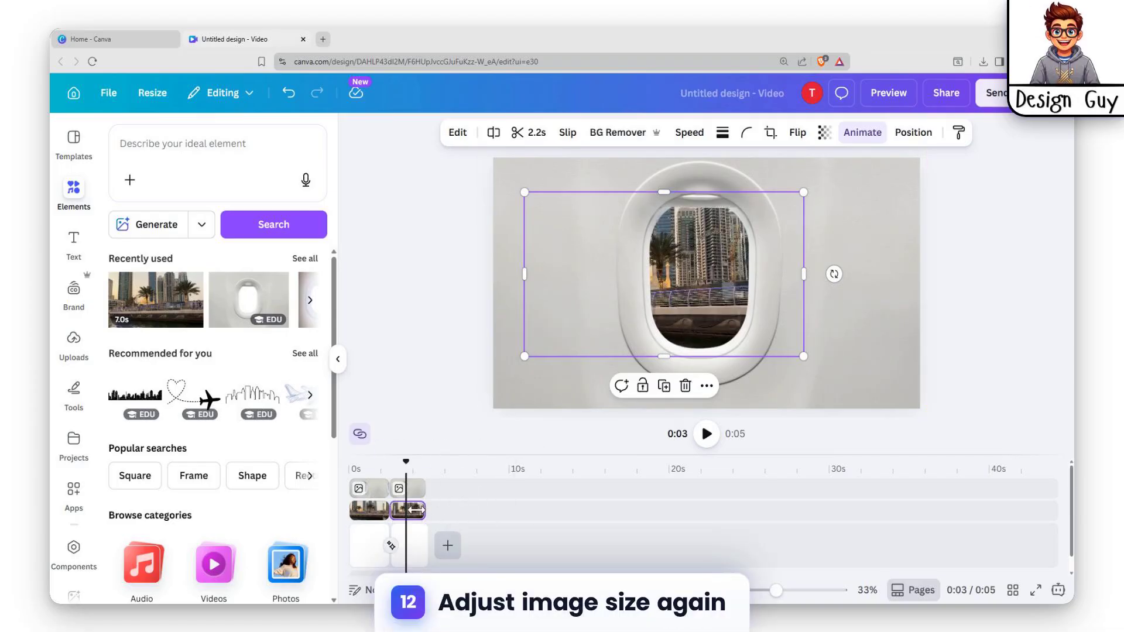
{"action": "left_click_drag", "start_coordinate": [521, 189], "coordinate": [455, 130]}
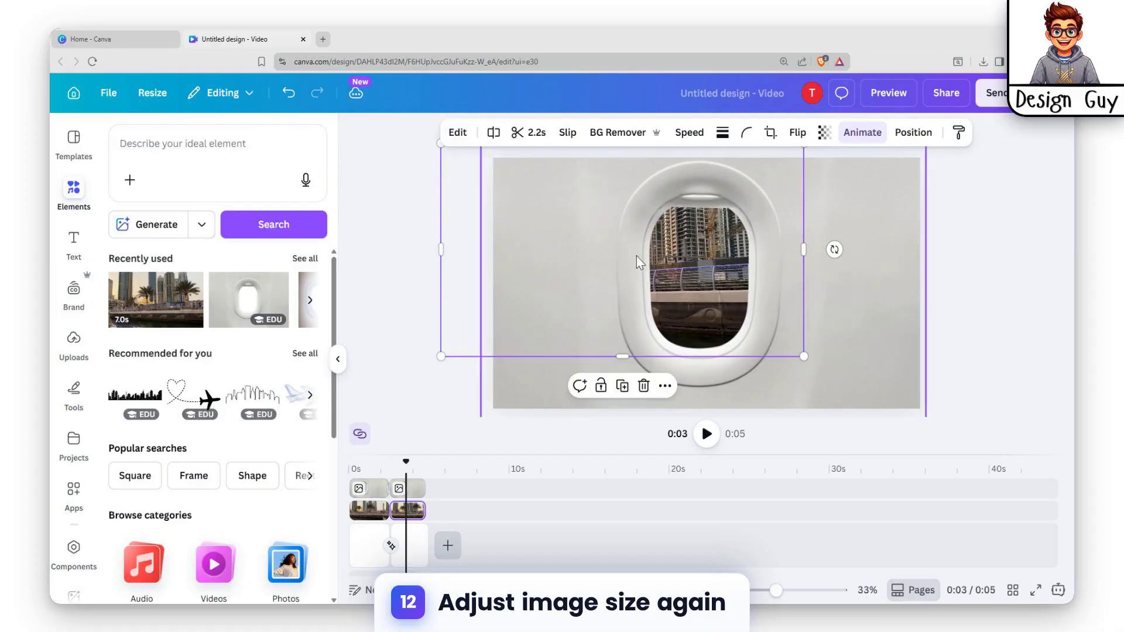
{"action": "left_click_drag", "start_coordinate": [660, 270], "coordinate": [751, 301]}
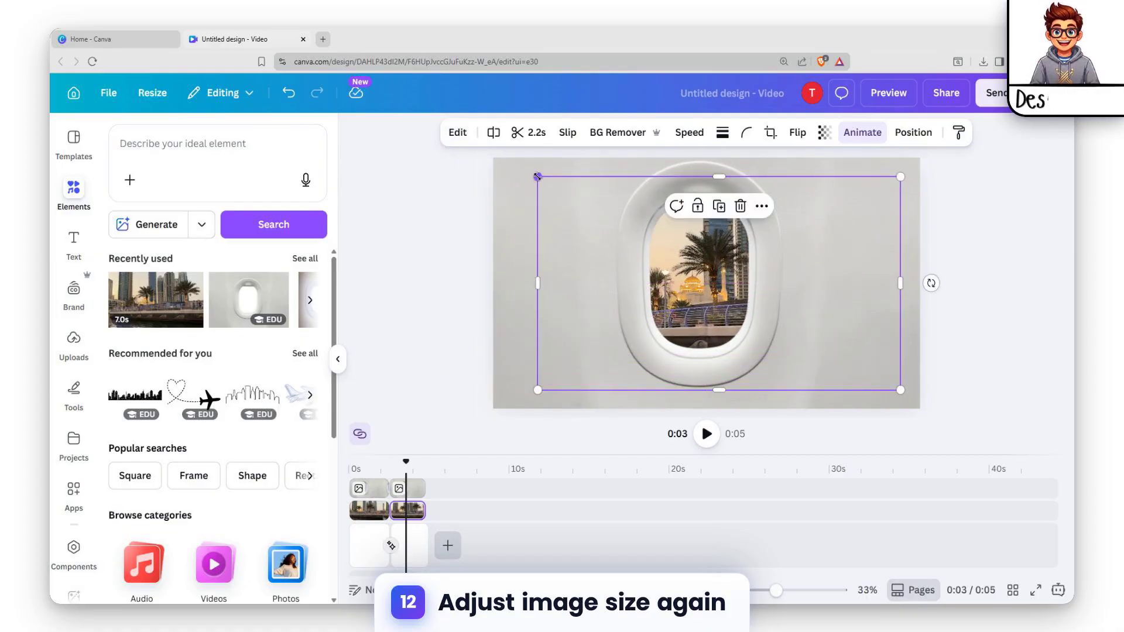
{"action": "left_click_drag", "start_coordinate": [538, 177], "coordinate": [428, 112]}
{"action": "left_click_drag", "start_coordinate": [733, 258], "coordinate": [814, 297]}
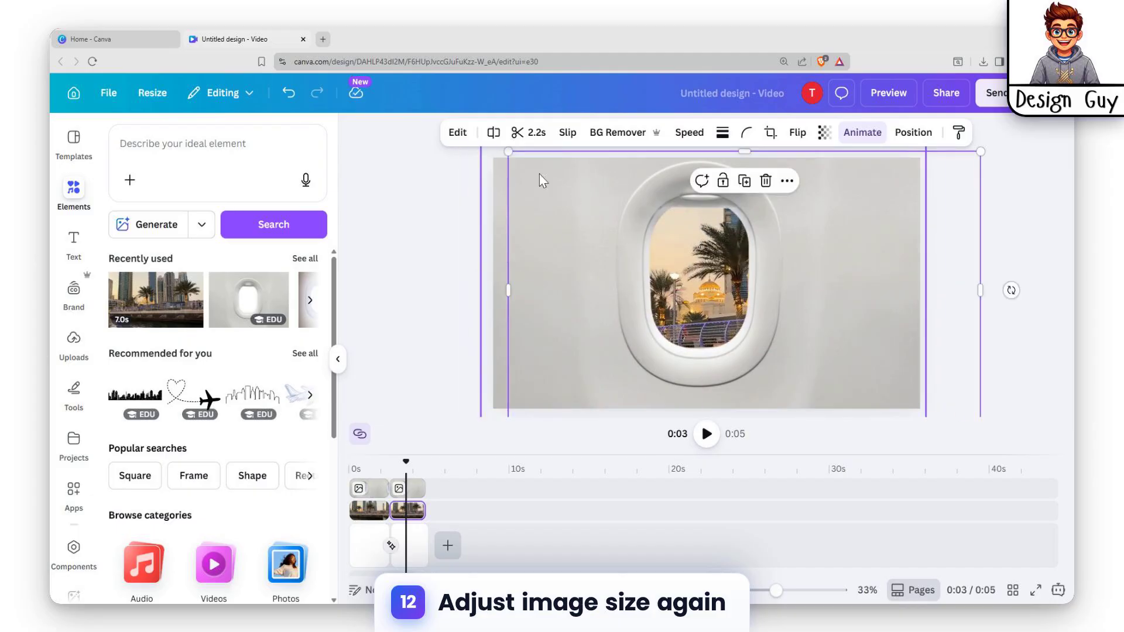
{"action": "left_click_drag", "start_coordinate": [509, 152], "coordinate": [358, 109]}
{"action": "left_click_drag", "start_coordinate": [685, 281], "coordinate": [753, 318]}
{"action": "mouse_move", "coordinate": [671, 274]}
{"action": "left_mouse_down"}
{"action": "mouse_move", "coordinate": [690, 297]}
{"action": "mouse_move", "coordinate": [688, 266]}
{"action": "left_mouse_up"}
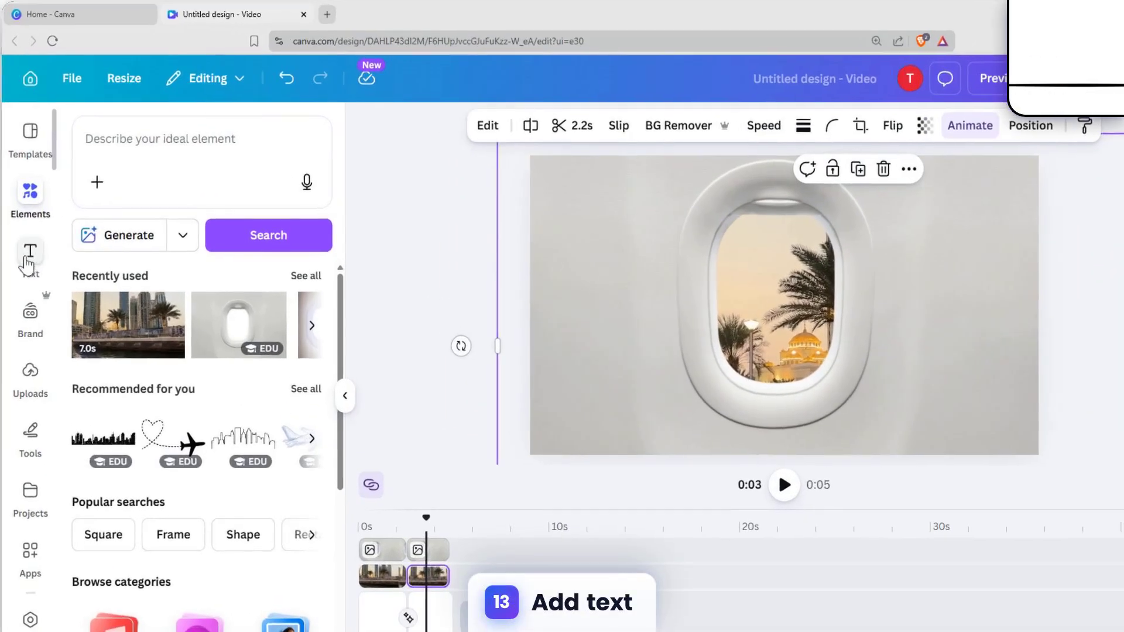
Step: Add a heading text at 0:03 and trim its duration to 1.4 s
{"action": "left_click", "coordinate": [74, 241]}
{"action": "left_click", "coordinate": [218, 355]}
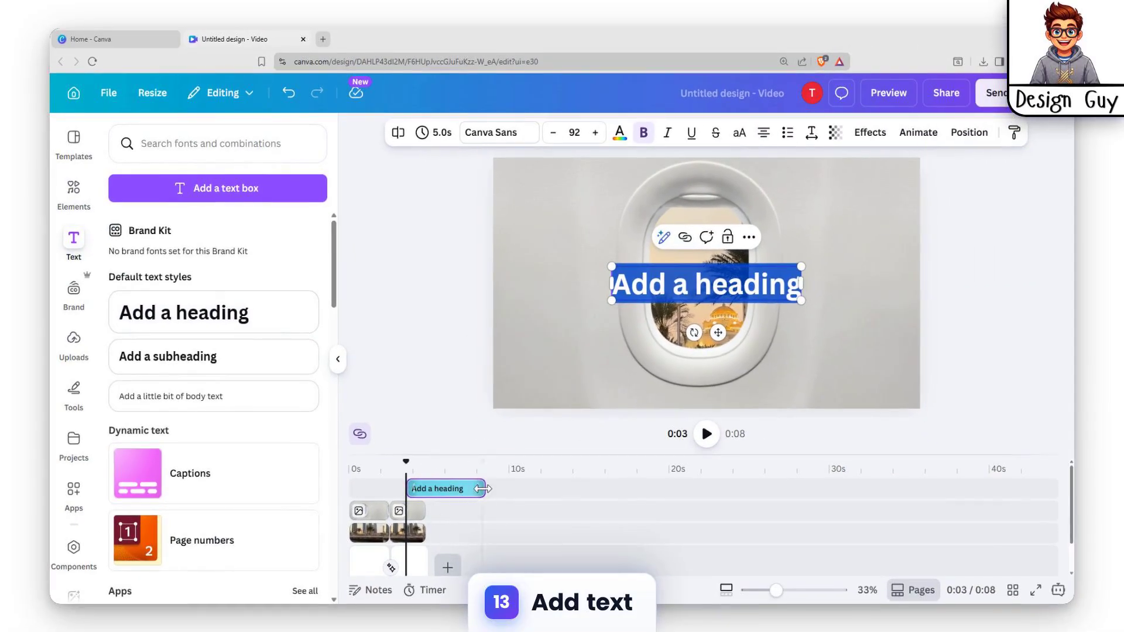
{"action": "left_click_drag", "start_coordinate": [483, 489], "coordinate": [428, 495]}
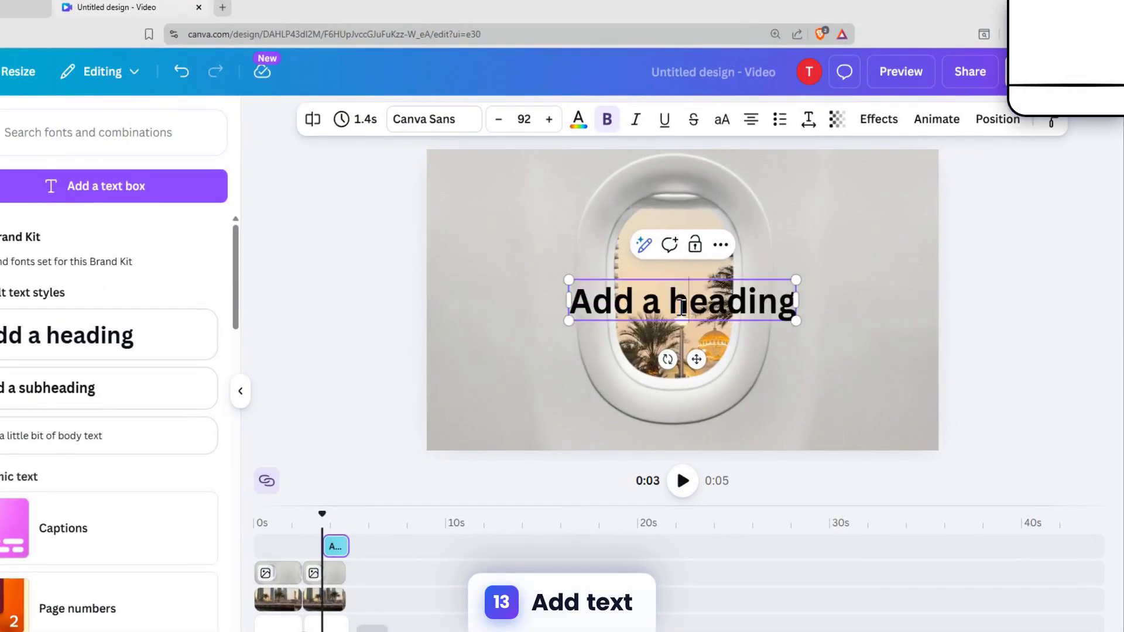
Step: Change the heading text to "DUBAI" and move it up into the sky area of the window opening
{"action": "double_click", "coordinate": [679, 309]}
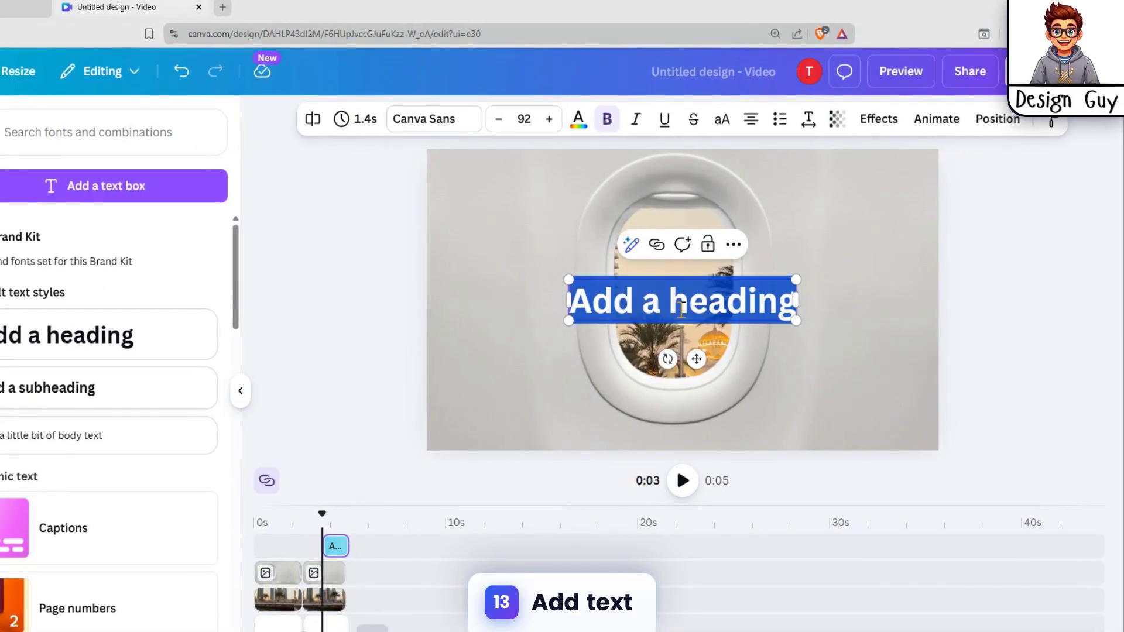
{"action": "type", "text": "DU"}
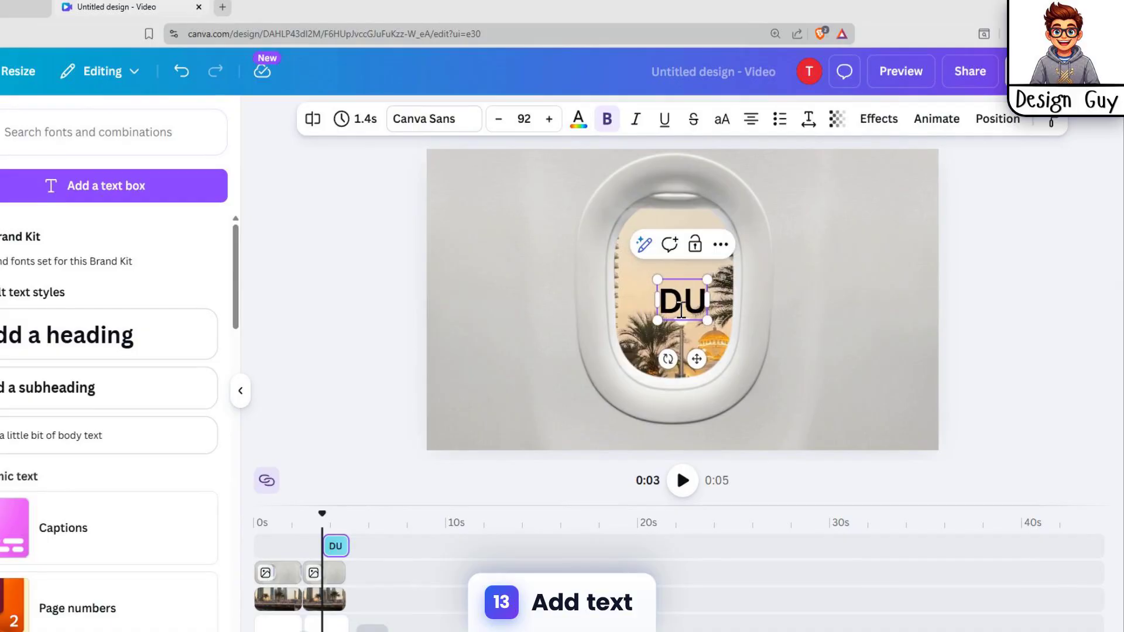
{"action": "type", "text": "ABAIL"}
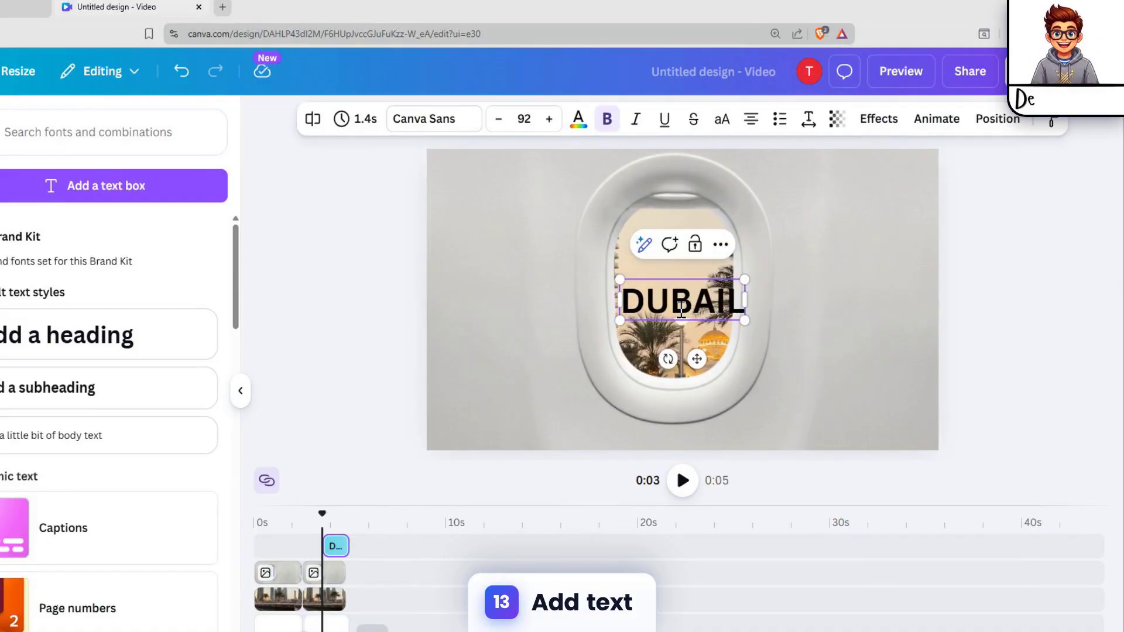
{"action": "key", "text": "BackSpace"}
{"action": "left_click", "coordinate": [838, 322]}
{"action": "left_click", "coordinate": [712, 303]}
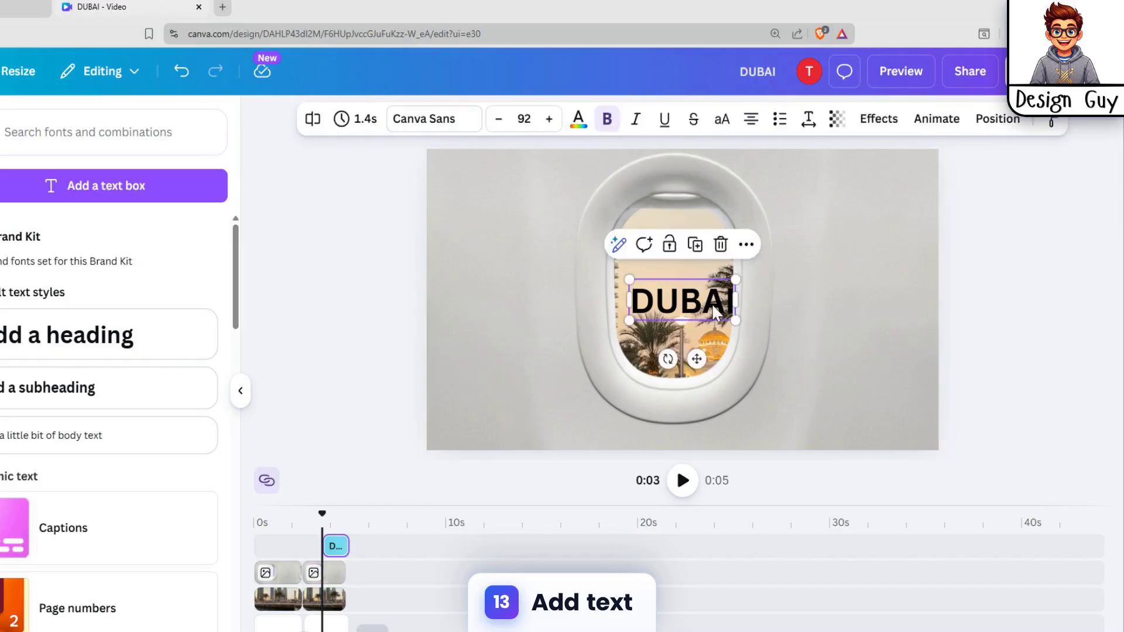
{"action": "left_click_drag", "start_coordinate": [712, 304], "coordinate": [691, 278]}
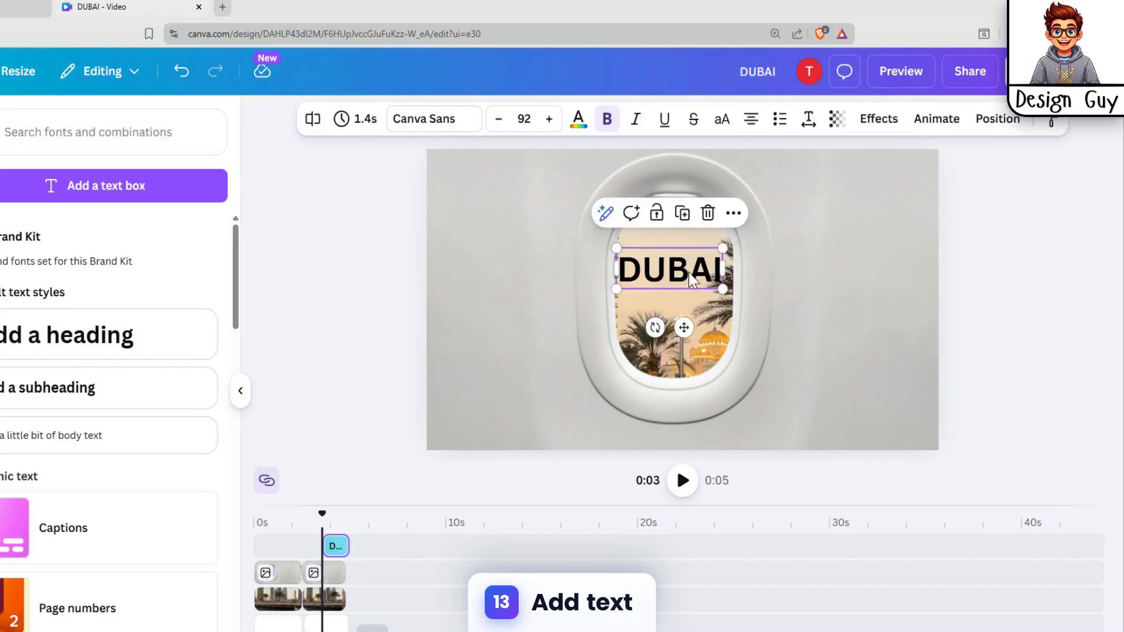
Step: Set the DUBAI text's font to Shrikhand and its colour to red
{"action": "left_click", "coordinate": [399, 122]}
{"action": "left_click", "coordinate": [61, 626]}
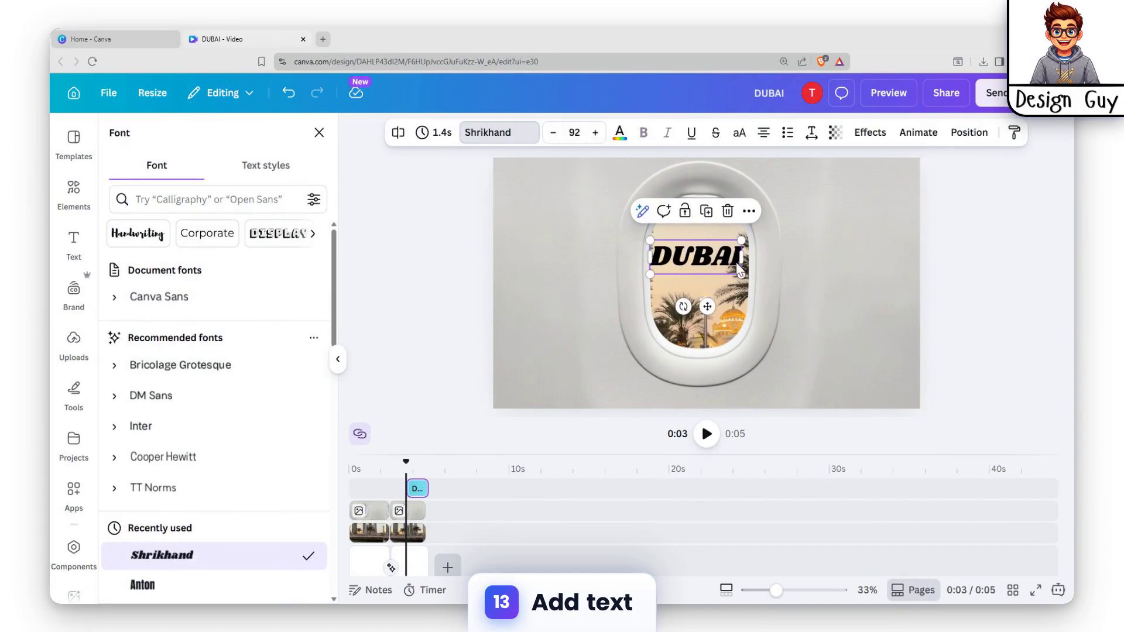
{"action": "left_click", "coordinate": [619, 134]}
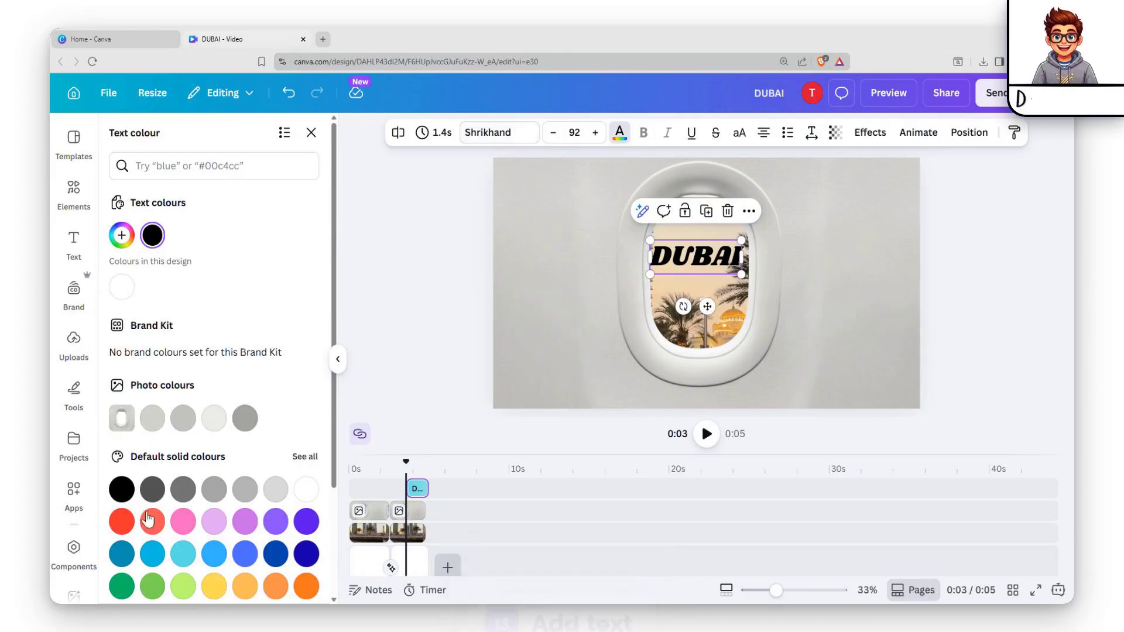
{"action": "left_click", "coordinate": [122, 521]}
Step: Apply the Outline effect to the DUBAI text and scale the text down to size 52.7
{"action": "left_click", "coordinate": [870, 132]}
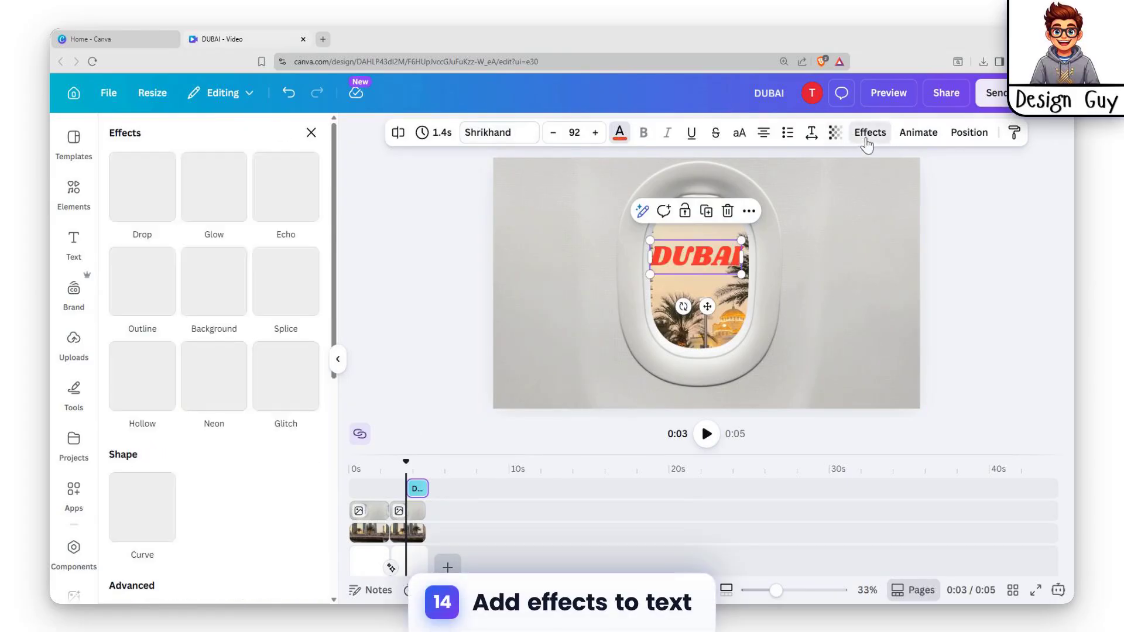
{"action": "left_click", "coordinate": [142, 281]}
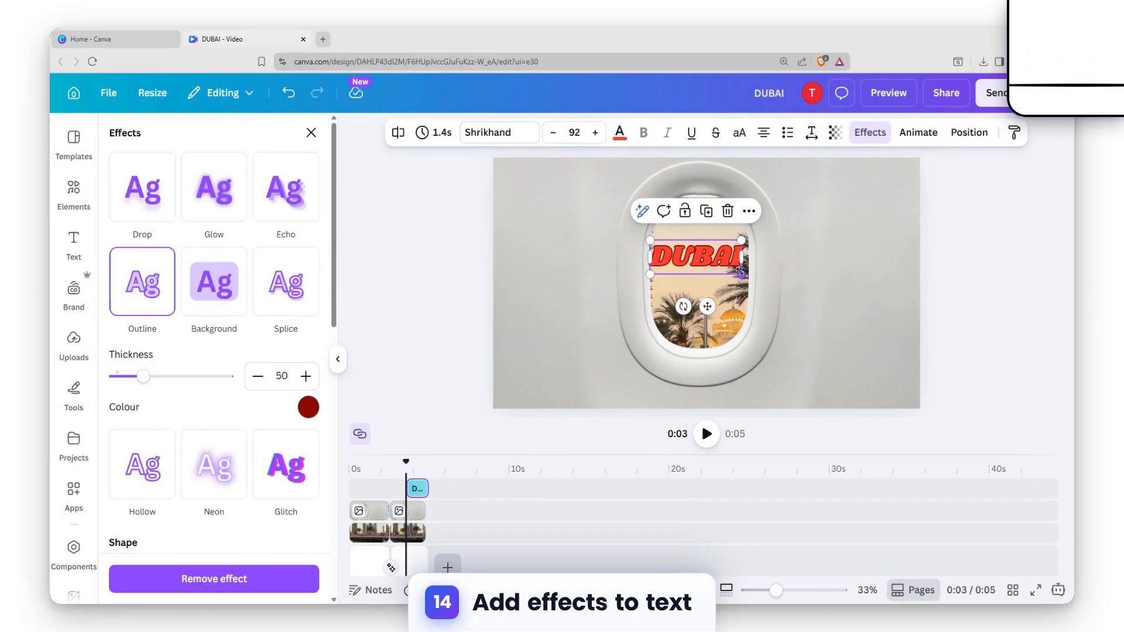
{"action": "left_click_drag", "start_coordinate": [740, 271], "coordinate": [709, 274]}
Step: Animate the DUBAI text with Skate on both enter and exit, and raise the animation intensity close to maximum
{"action": "left_click", "coordinate": [919, 132]}
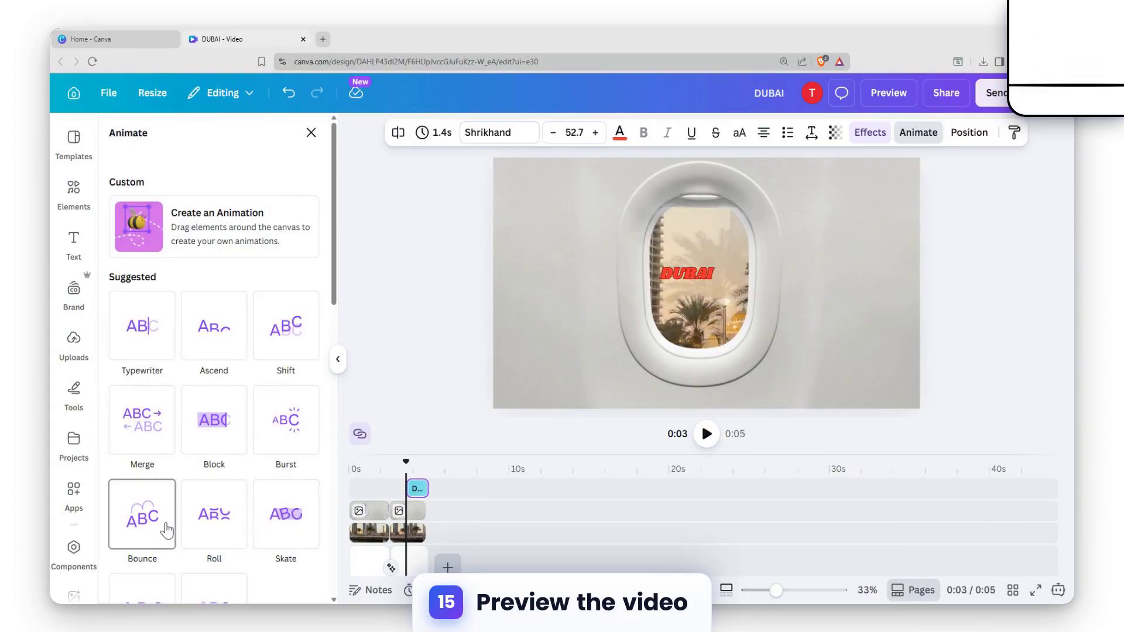
{"action": "left_click", "coordinate": [280, 520]}
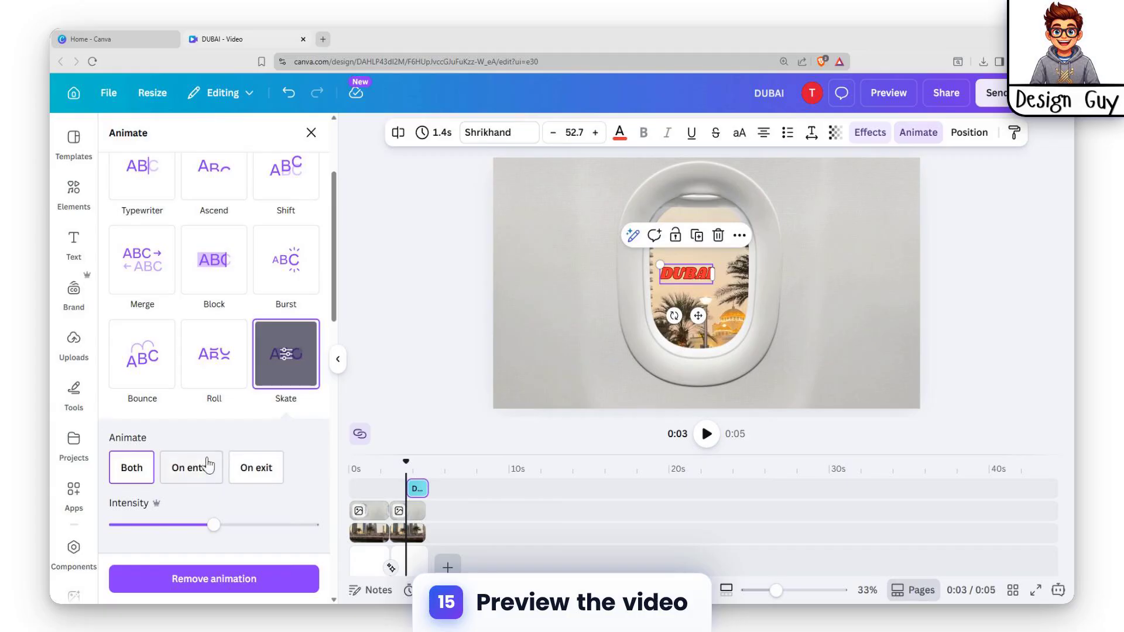
{"action": "left_click_drag", "start_coordinate": [188, 525], "coordinate": [293, 536]}
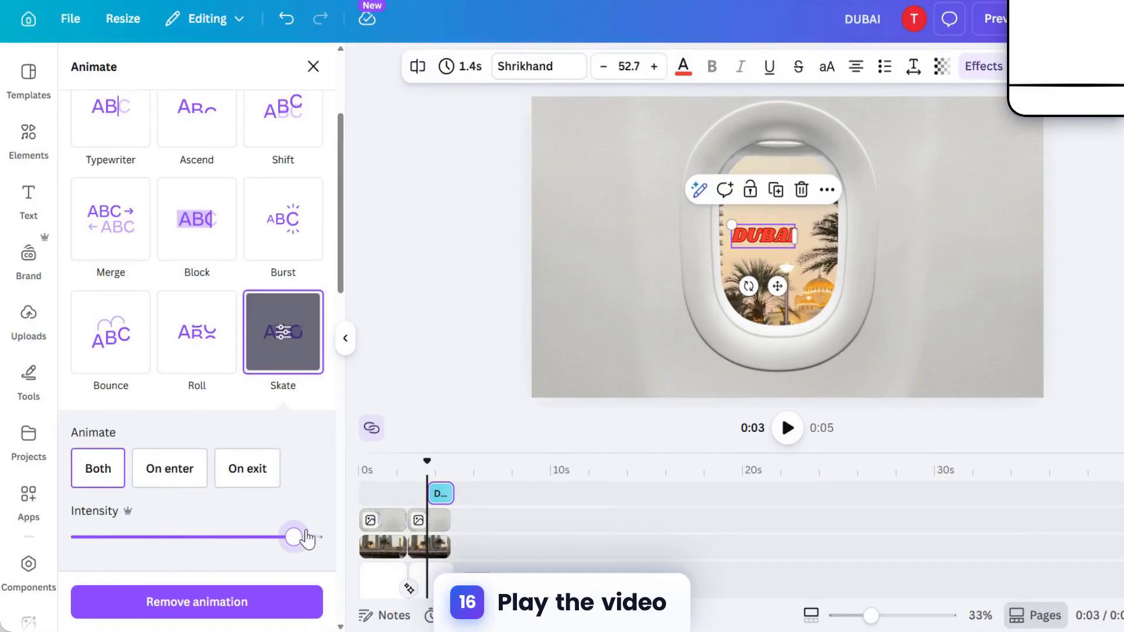
Step: Return the playhead to the start and preview the whole video twice, closing the preview each time
{"action": "left_click_drag", "start_coordinate": [377, 500], "coordinate": [365, 498]}
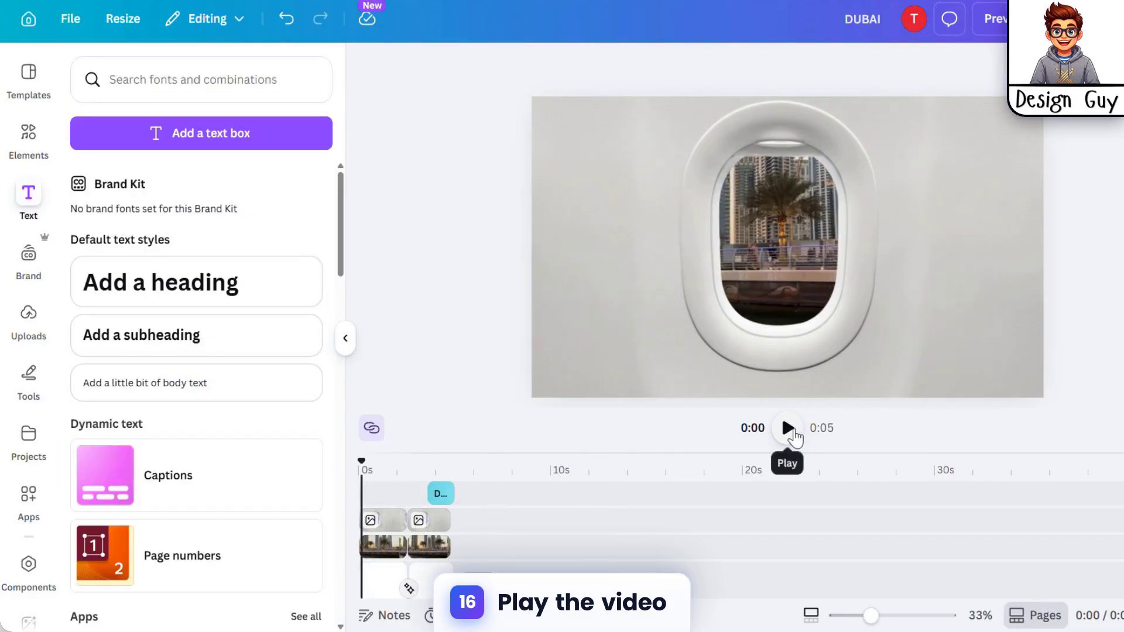
{"action": "left_click", "coordinate": [367, 465]}
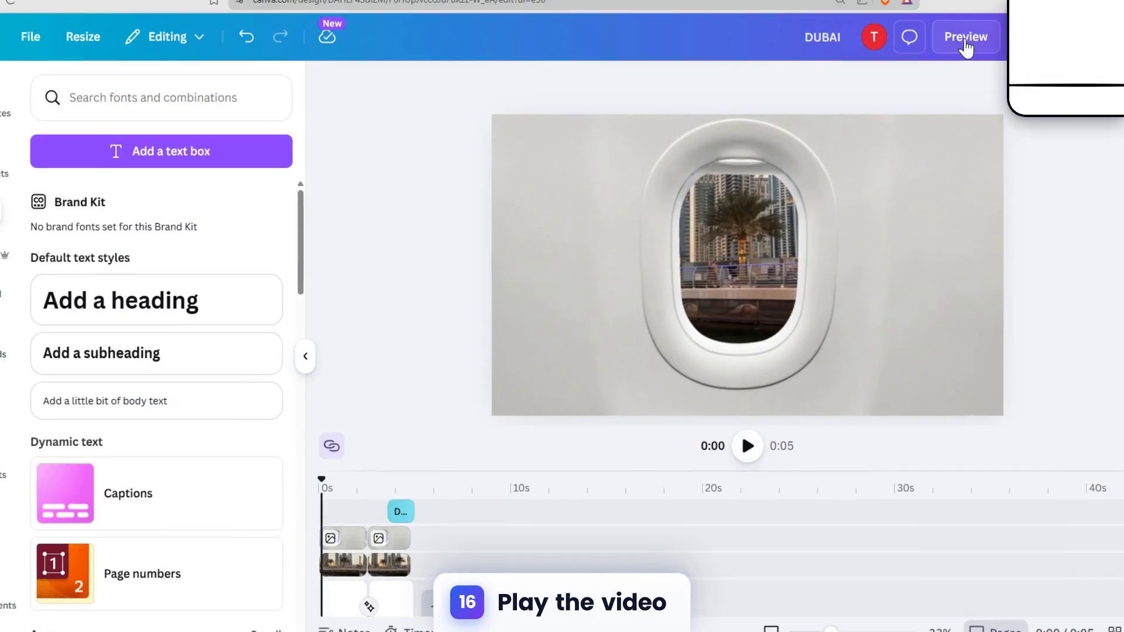
{"action": "left_click", "coordinate": [998, 21]}
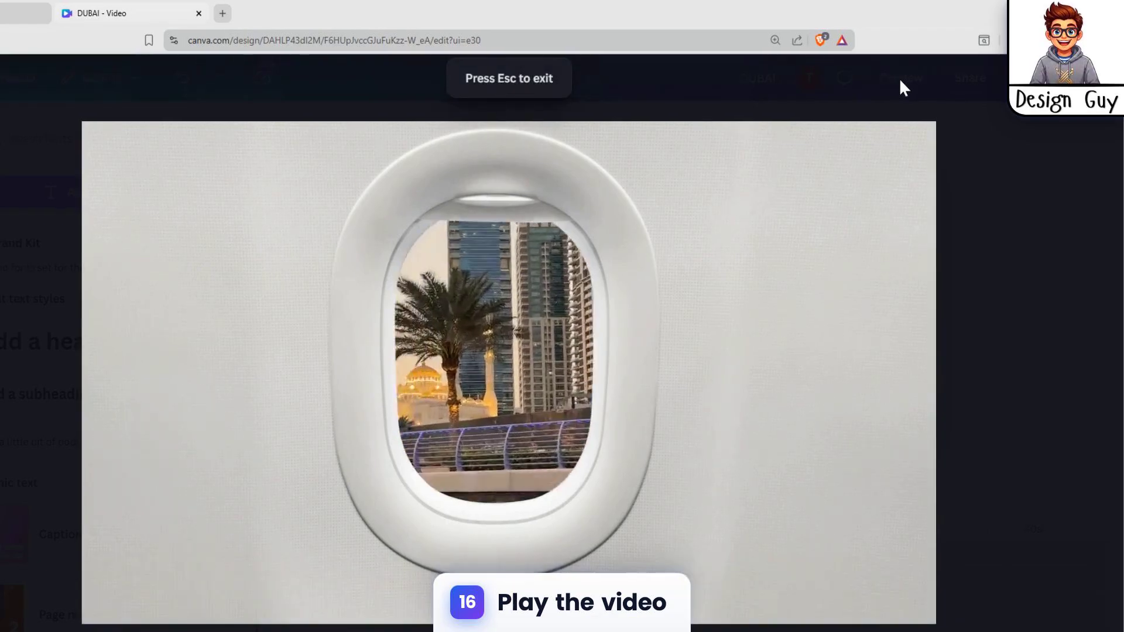
{"action": "left_click", "coordinate": [900, 80]}
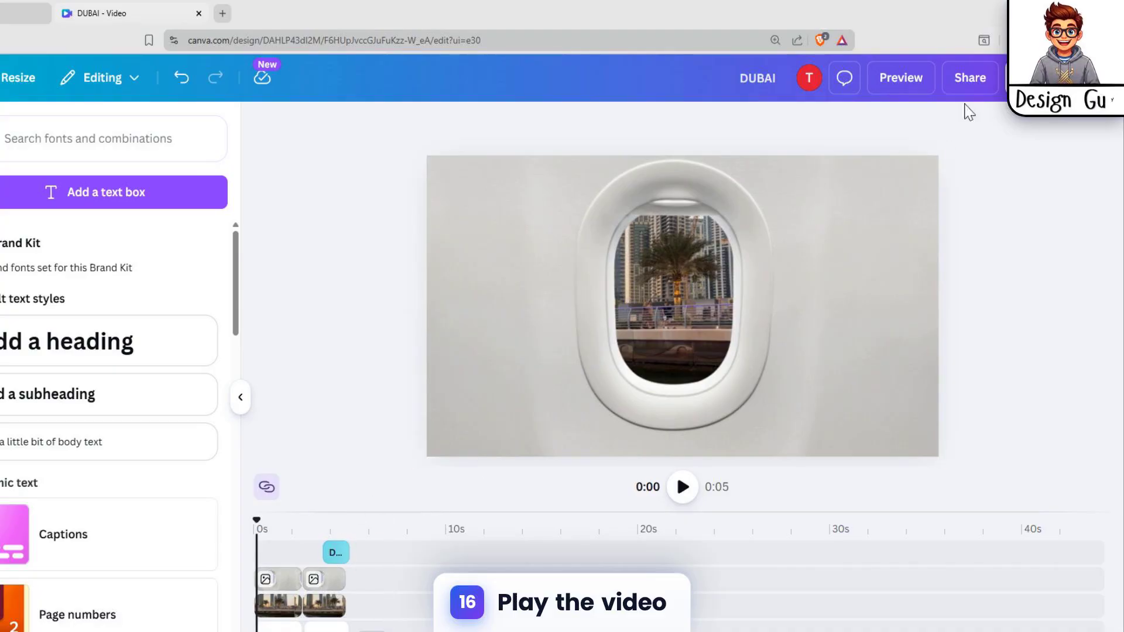
{"action": "left_click", "coordinate": [902, 79]}
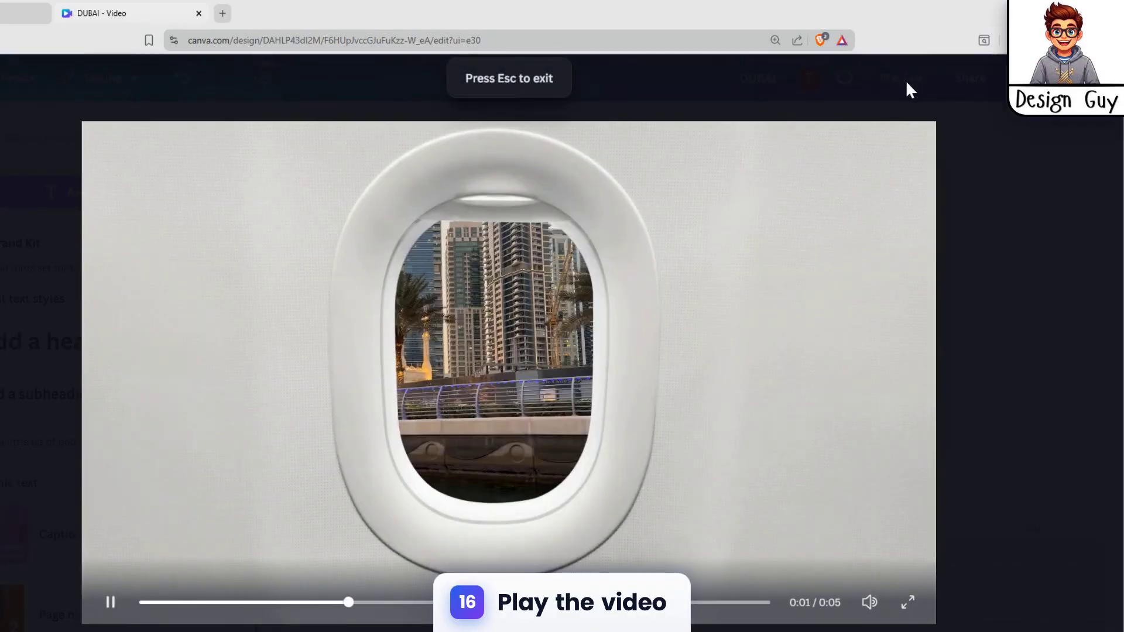
{"action": "left_click", "coordinate": [896, 91]}
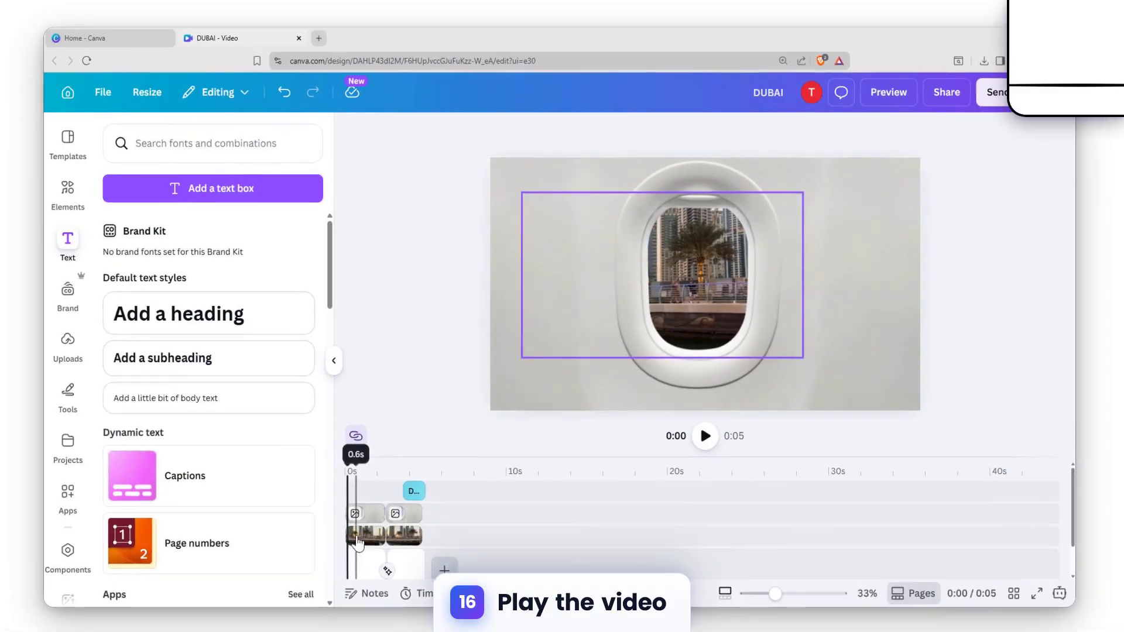
Step: Check the first city clip's Drift animation settings and shift that clip slightly to the left behind the window
{"action": "left_click", "coordinate": [359, 544]}
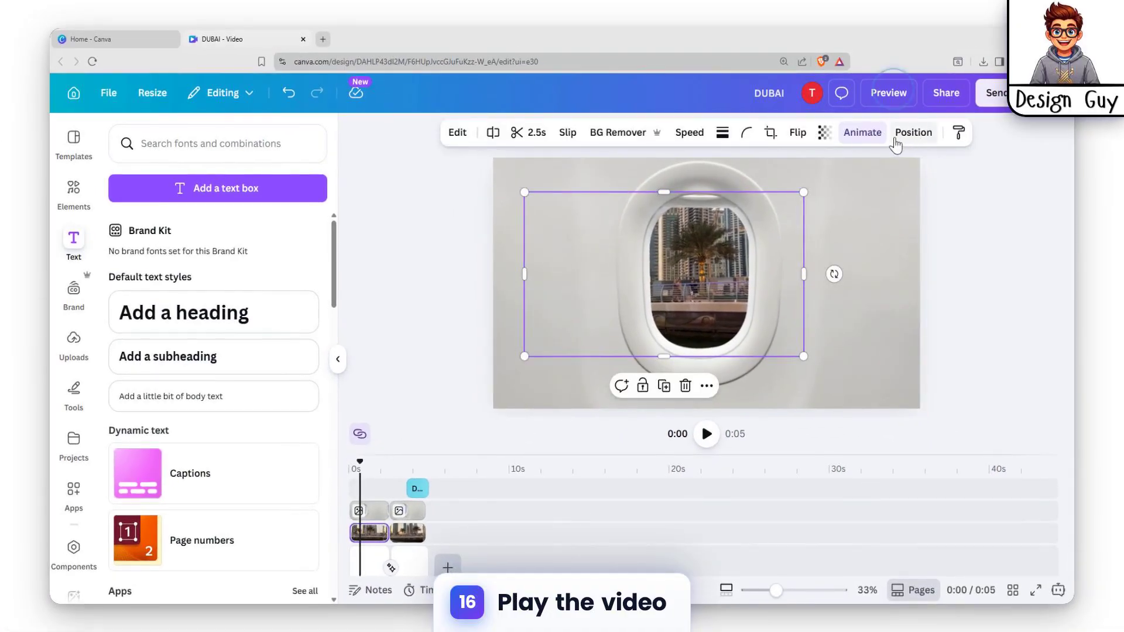
{"action": "left_click", "coordinate": [862, 132]}
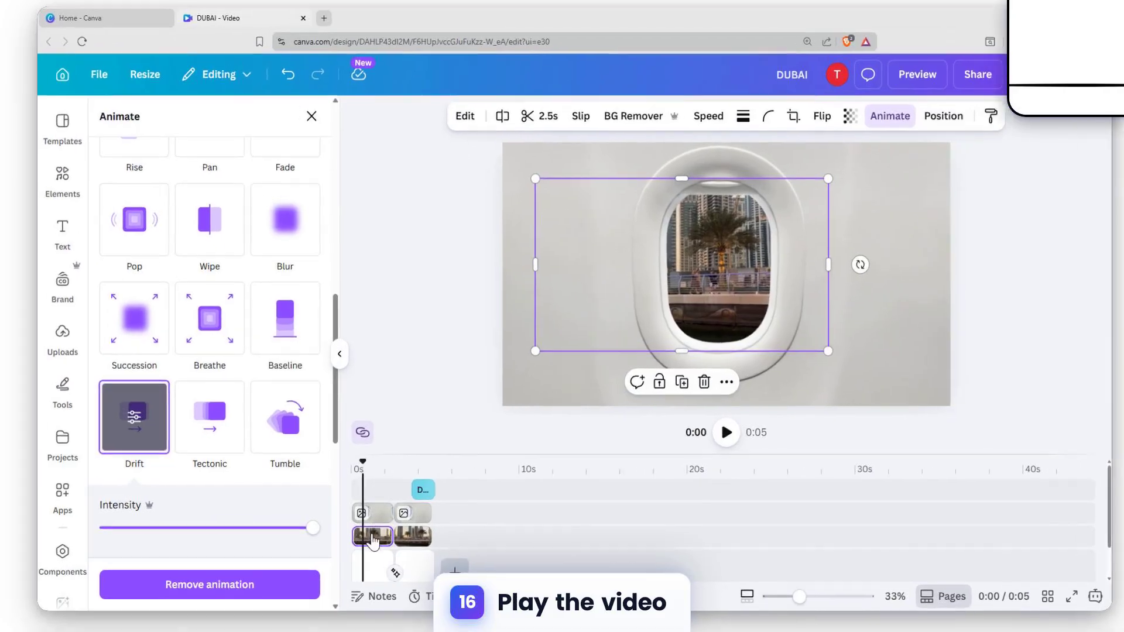
{"action": "left_click", "coordinate": [373, 538]}
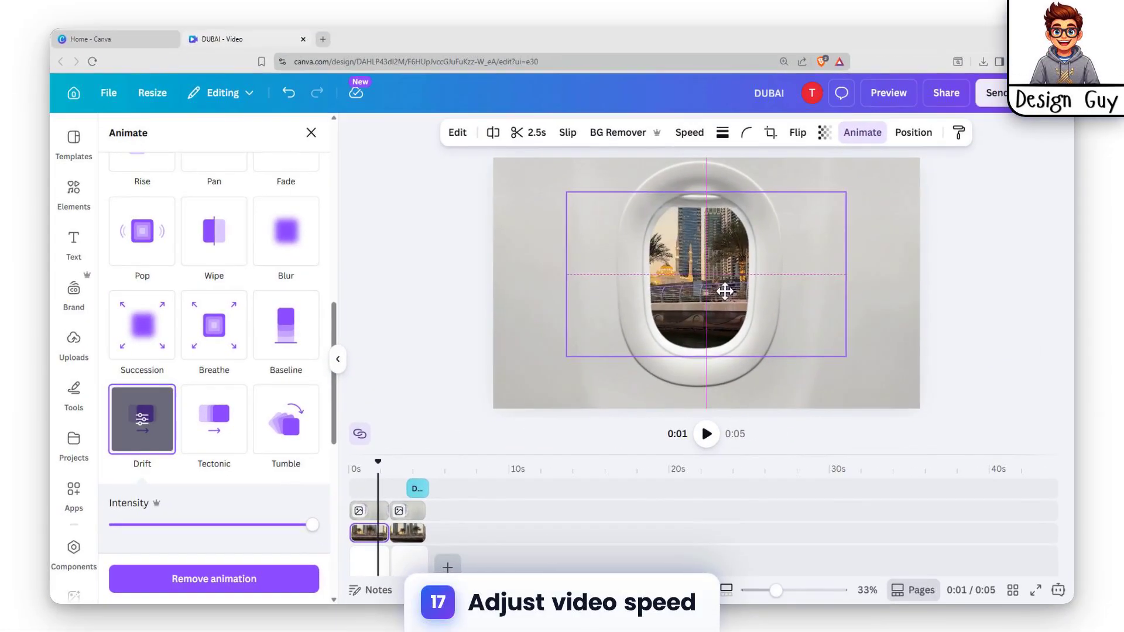
{"action": "left_click_drag", "start_coordinate": [804, 259], "coordinate": [746, 255]}
{"action": "left_click_drag", "start_coordinate": [677, 288], "coordinate": [663, 284]}
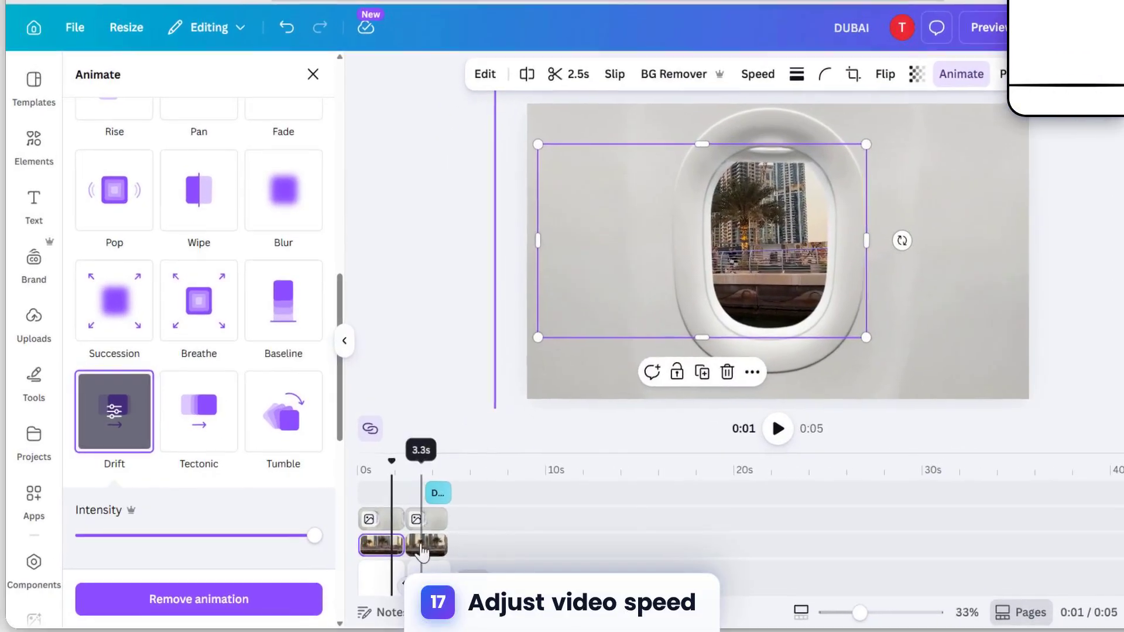
Step: Play back the second and first city clips to check the motion and transition, pausing after each one
{"action": "left_click", "coordinate": [408, 532]}
{"action": "left_click", "coordinate": [779, 434]}
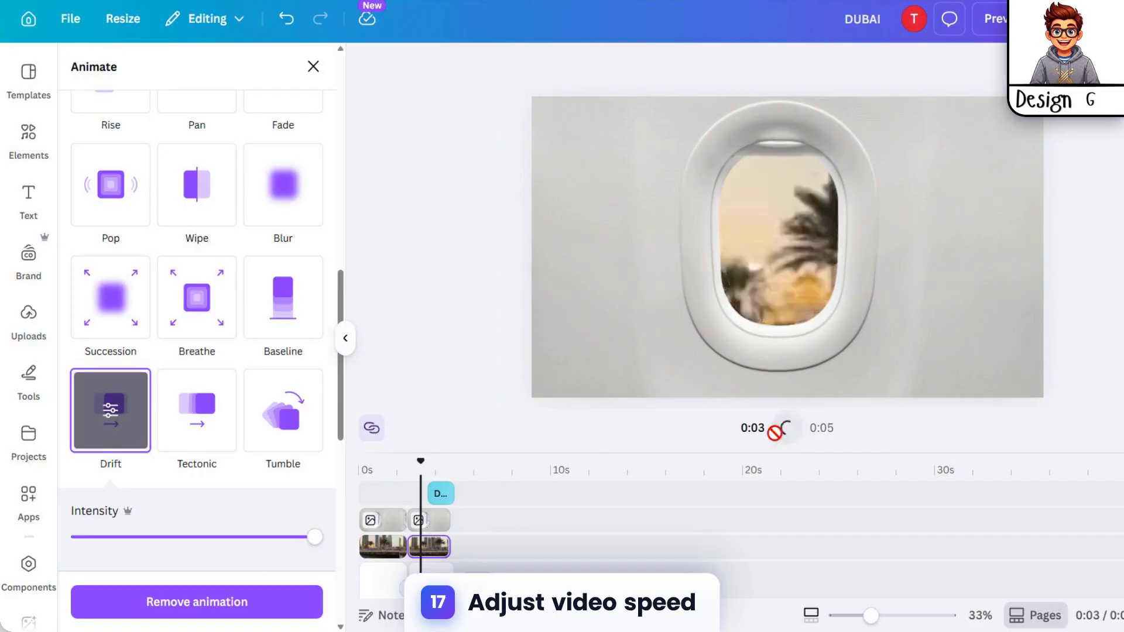
{"action": "left_click", "coordinate": [779, 438]}
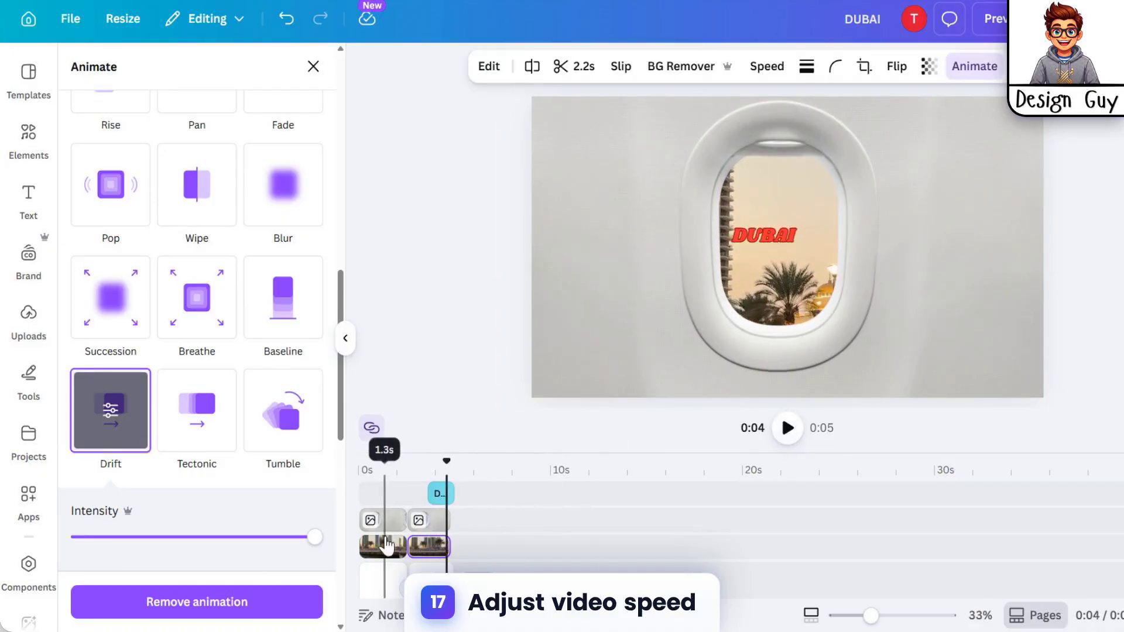
{"action": "left_click", "coordinate": [387, 545]}
{"action": "left_click", "coordinate": [788, 432]}
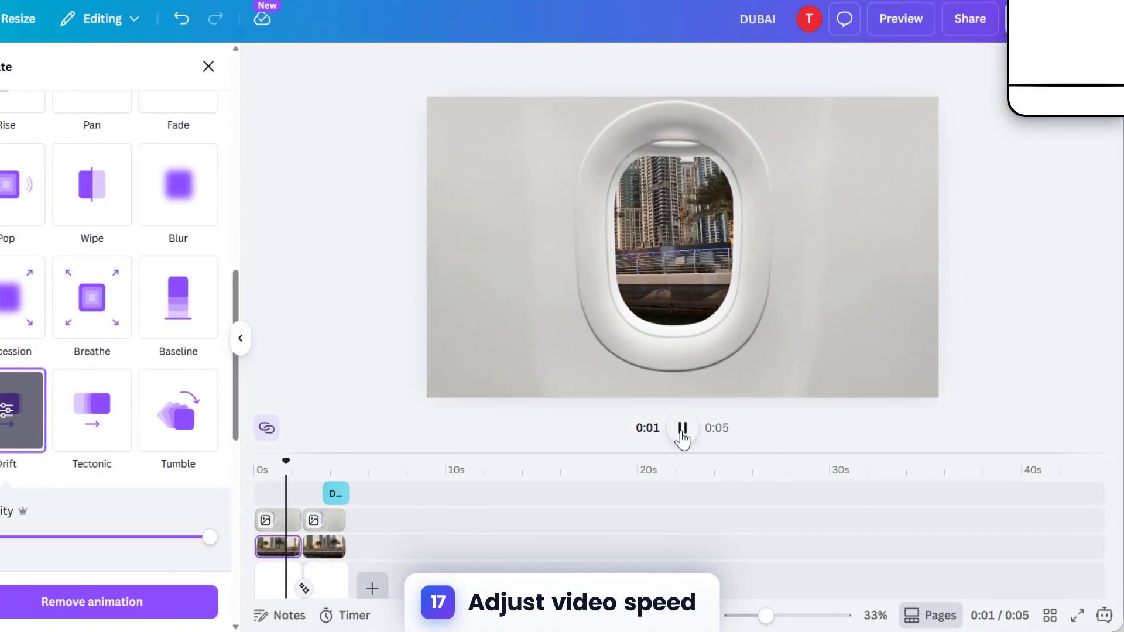
{"action": "left_click", "coordinate": [683, 432]}
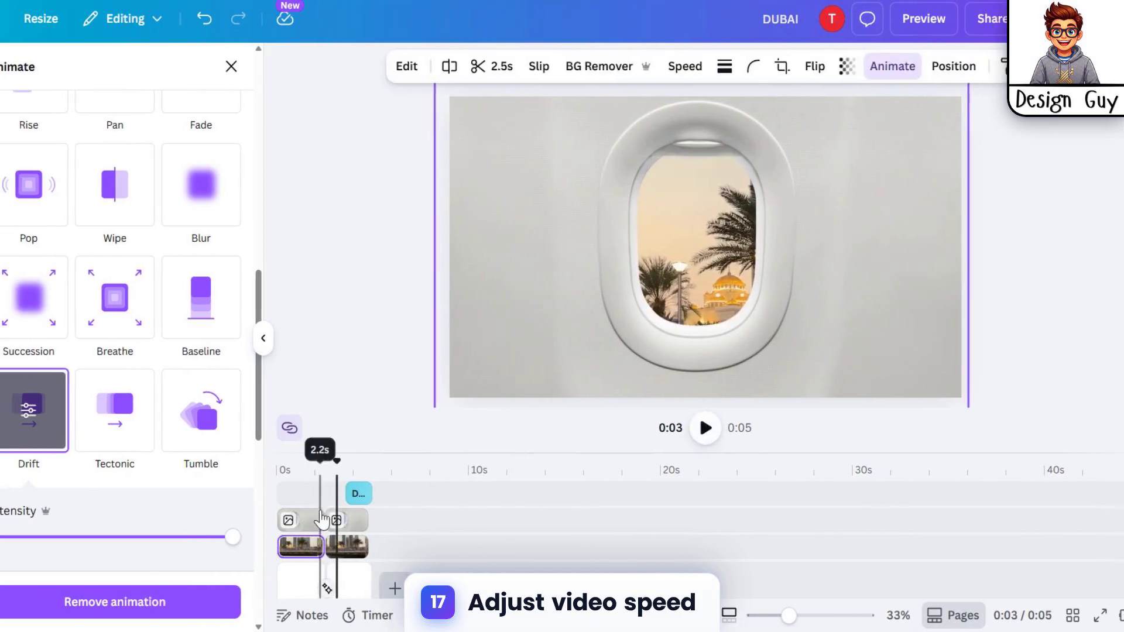
{"action": "left_click", "coordinate": [310, 520]}
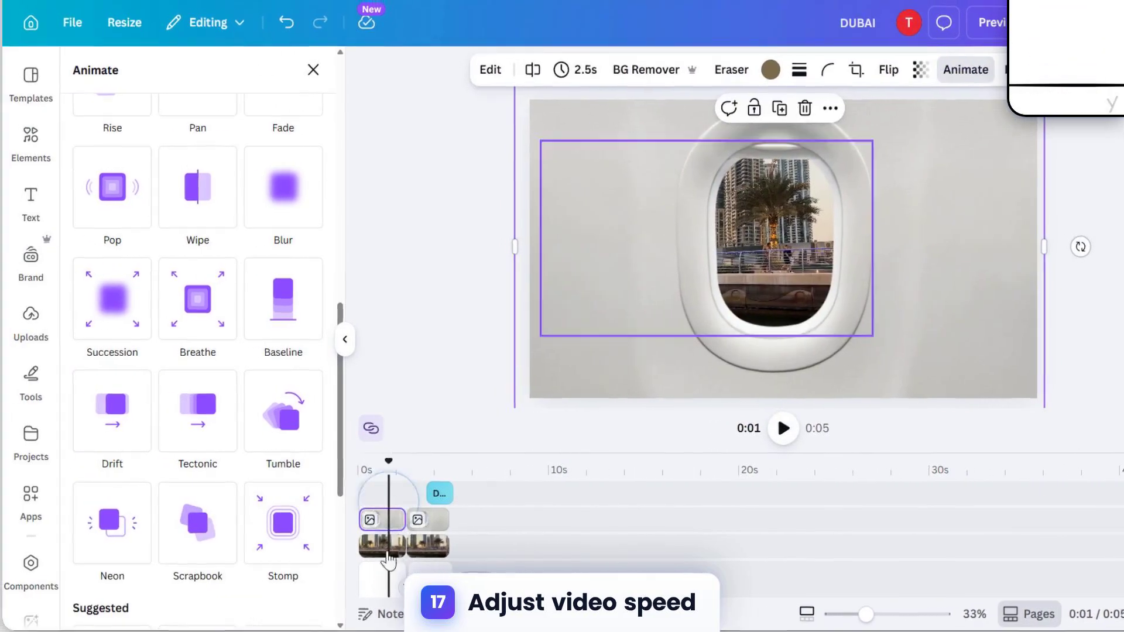
Step: Extend the first page's duration to 4.2 seconds
{"action": "left_click", "coordinate": [388, 554], "text": "shift"}
{"action": "left_click", "coordinate": [394, 577], "text": "shift"}
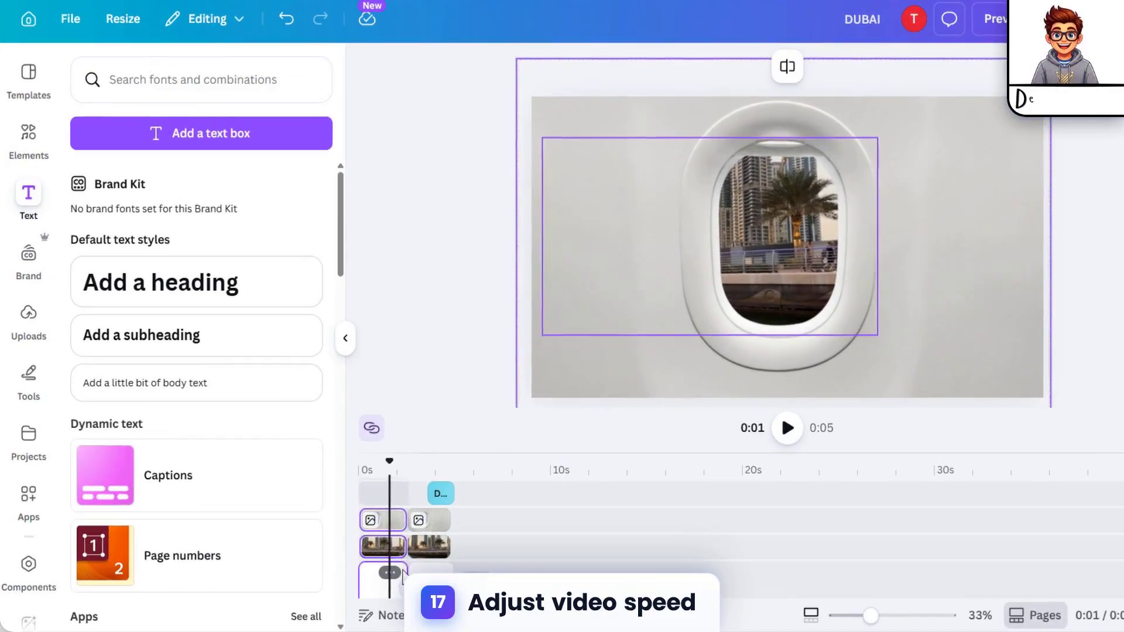
{"action": "left_click", "coordinate": [385, 565]}
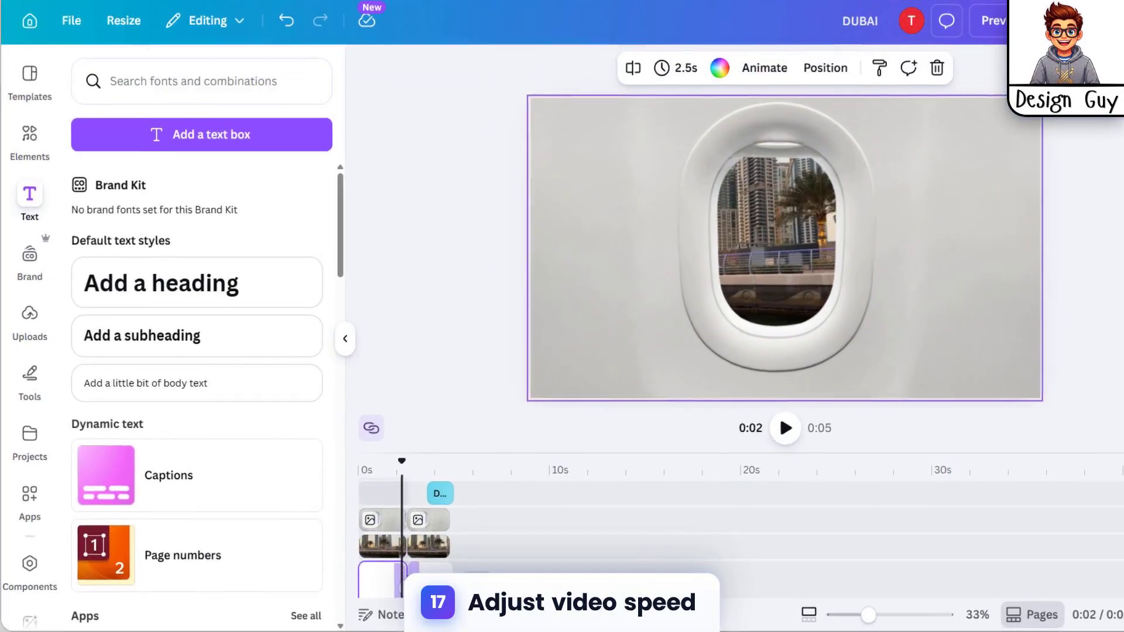
{"action": "scroll", "coordinate": [405, 580], "scroll_direction": "down", "scroll_amount": 1}
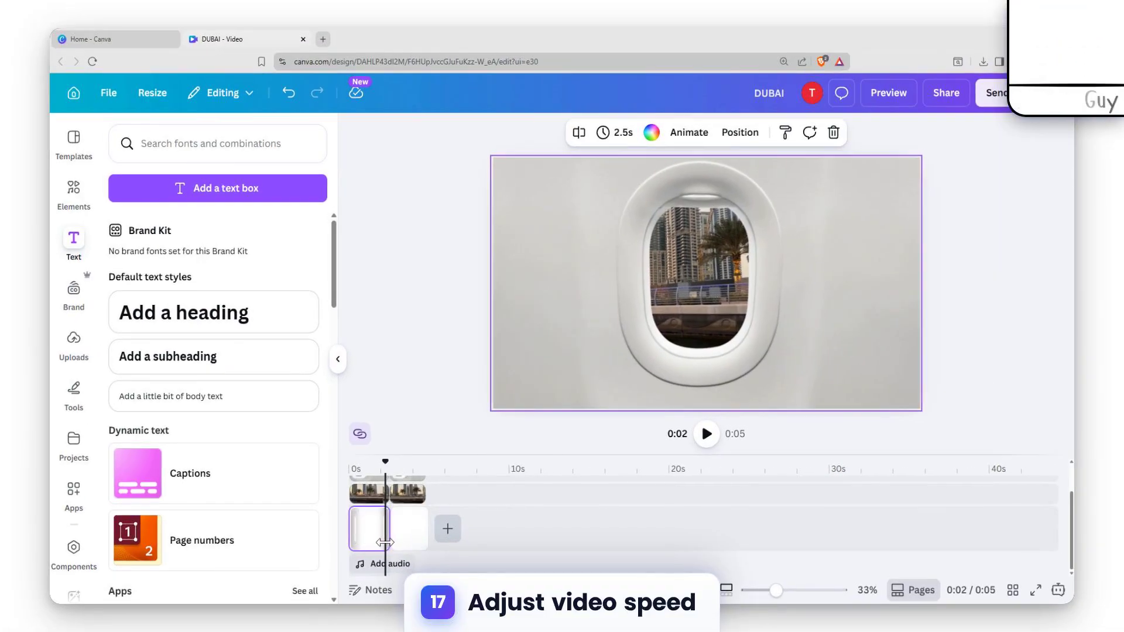
{"action": "left_click_drag", "start_coordinate": [385, 543], "coordinate": [395, 542]}
{"action": "scroll", "coordinate": [445, 521], "scroll_direction": "up", "scroll_amount": 1}
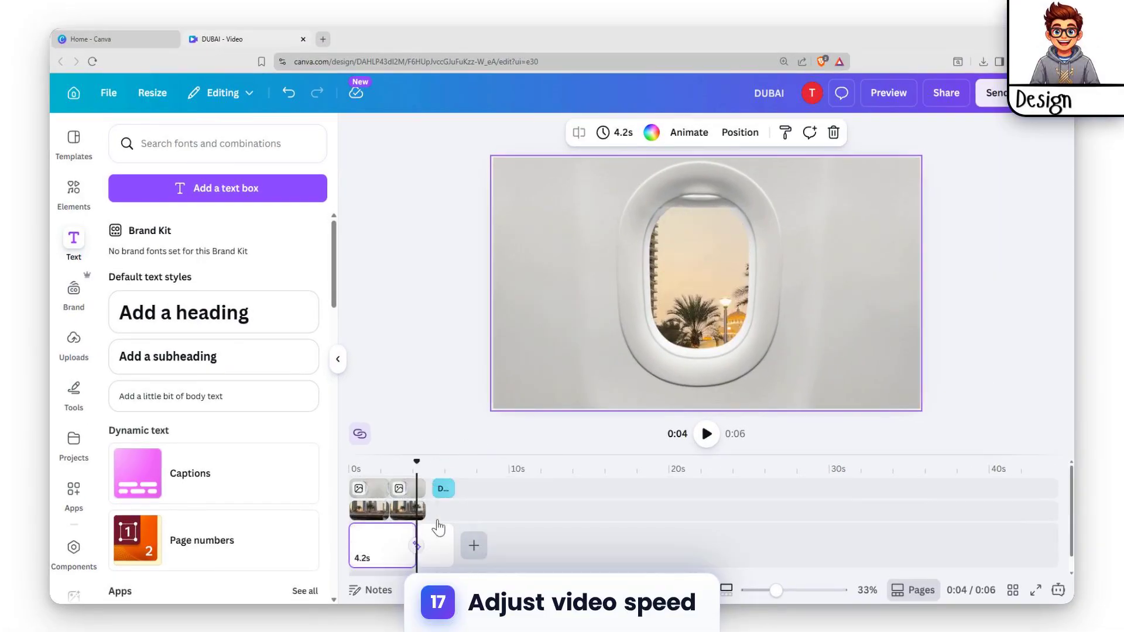
Step: Move the second window and city clips together along the timeline so they start with the second page
{"action": "left_click", "coordinate": [410, 493]}
{"action": "left_click", "coordinate": [433, 518]}
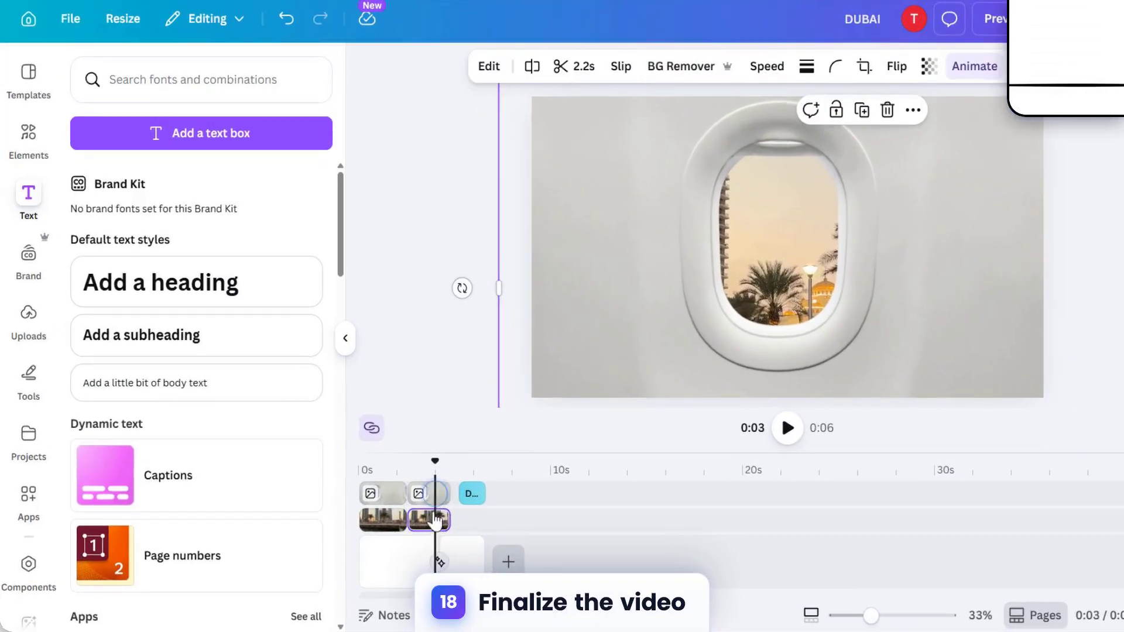
{"action": "left_click", "coordinate": [437, 499]}
{"action": "left_click", "coordinate": [426, 527], "text": "shift"}
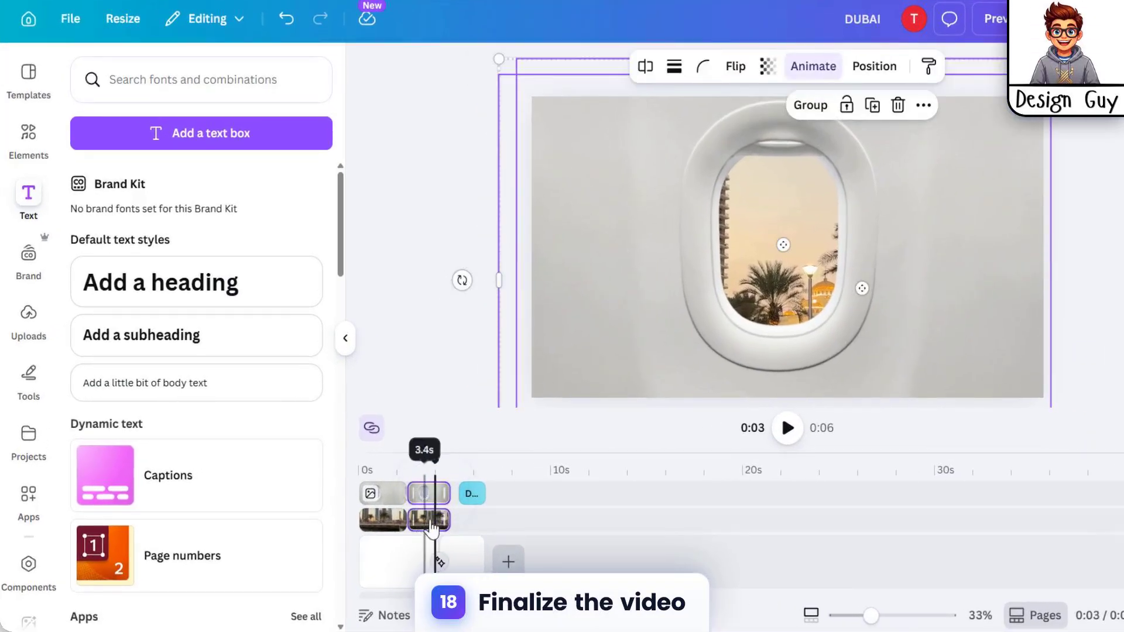
{"action": "left_click_drag", "start_coordinate": [432, 530], "coordinate": [478, 503]}
{"action": "left_click", "coordinate": [467, 501]}
{"action": "left_click", "coordinate": [468, 524]}
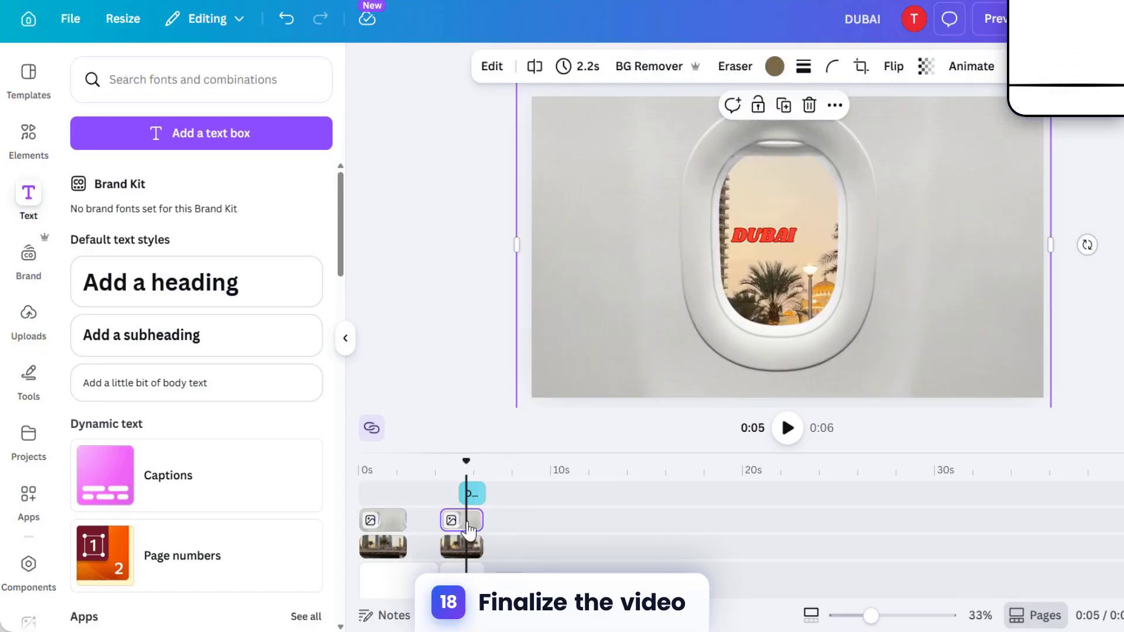
{"action": "left_click", "coordinate": [467, 548]}
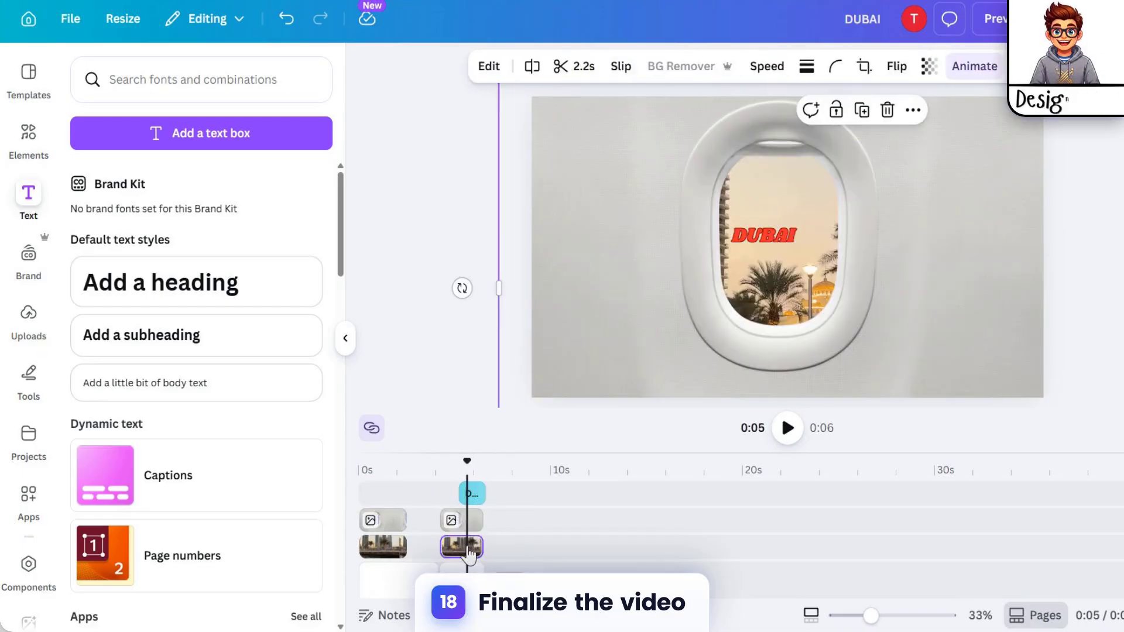
Step: Lengthen the first window and city clips together until they meet the start of the second pair of clips
{"action": "left_click", "coordinate": [393, 520]}
{"action": "left_click", "coordinate": [392, 550], "text": "shift"}
{"action": "left_click_drag", "start_coordinate": [406, 529], "coordinate": [440, 528]}
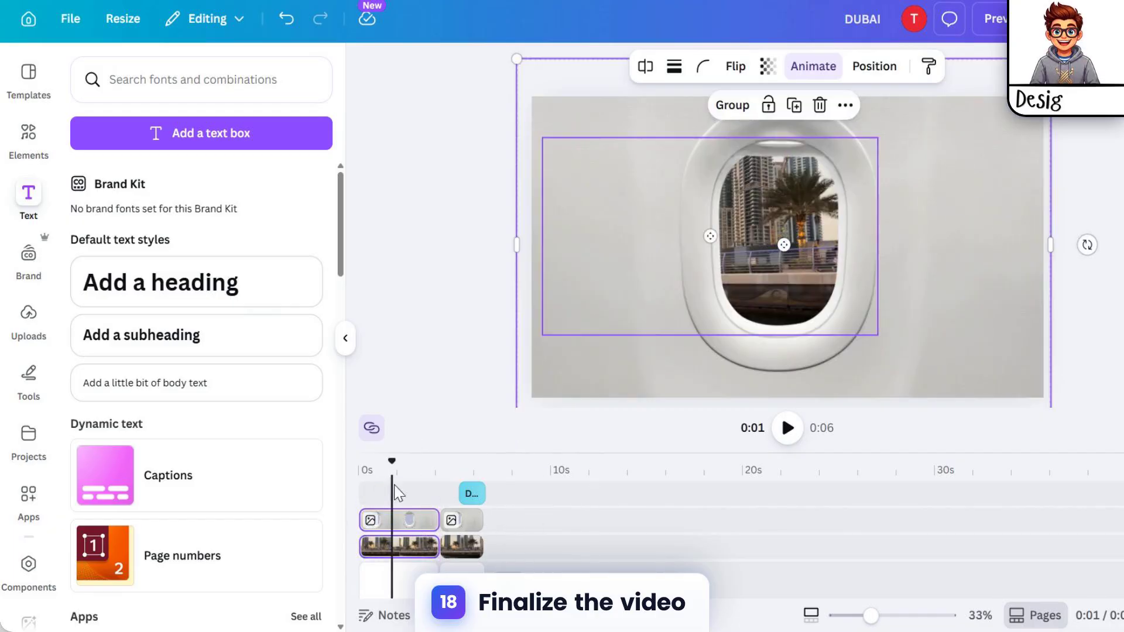
Step: Play the video from the start, and watch it again in the full-screen preview before closing it
{"action": "left_click_drag", "start_coordinate": [392, 467], "coordinate": [360, 467]}
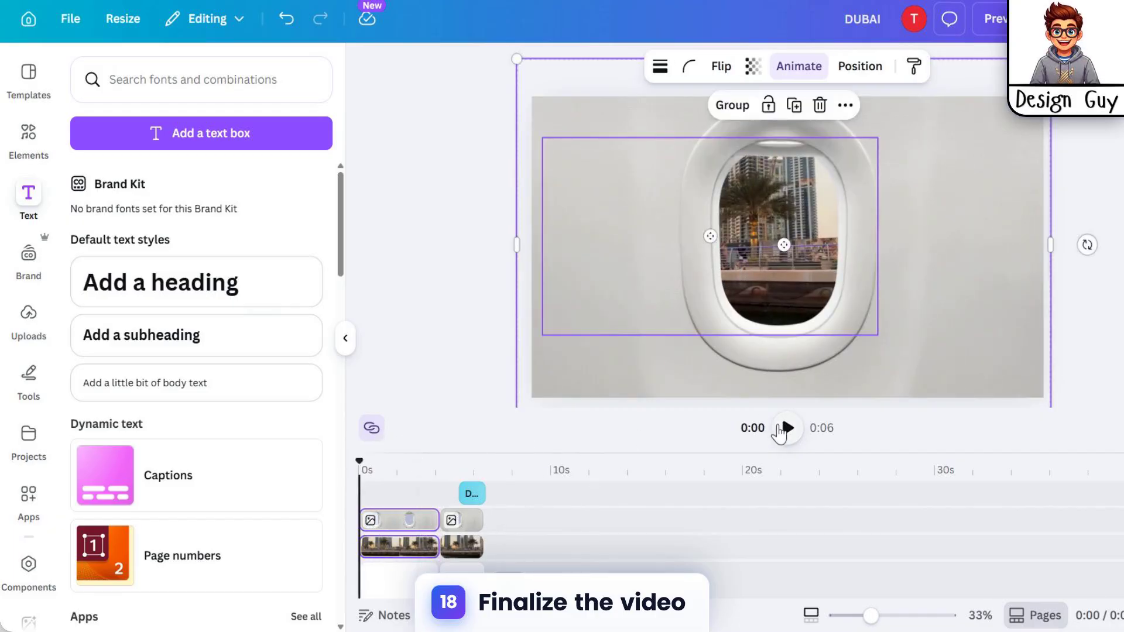
{"action": "left_click", "coordinate": [791, 432]}
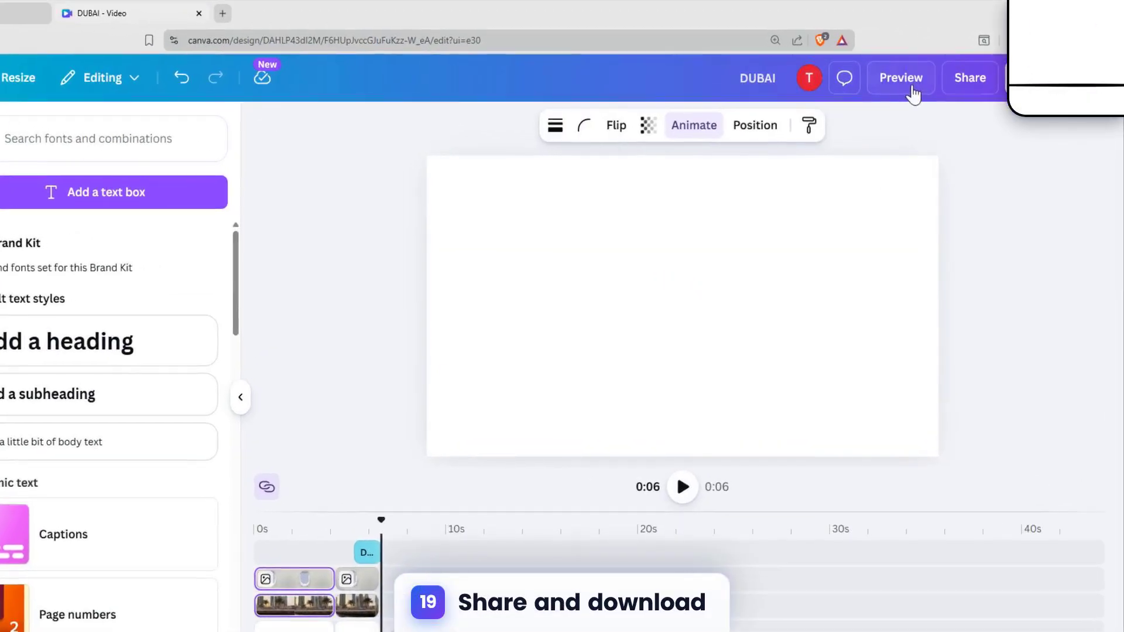
{"action": "left_click", "coordinate": [893, 94]}
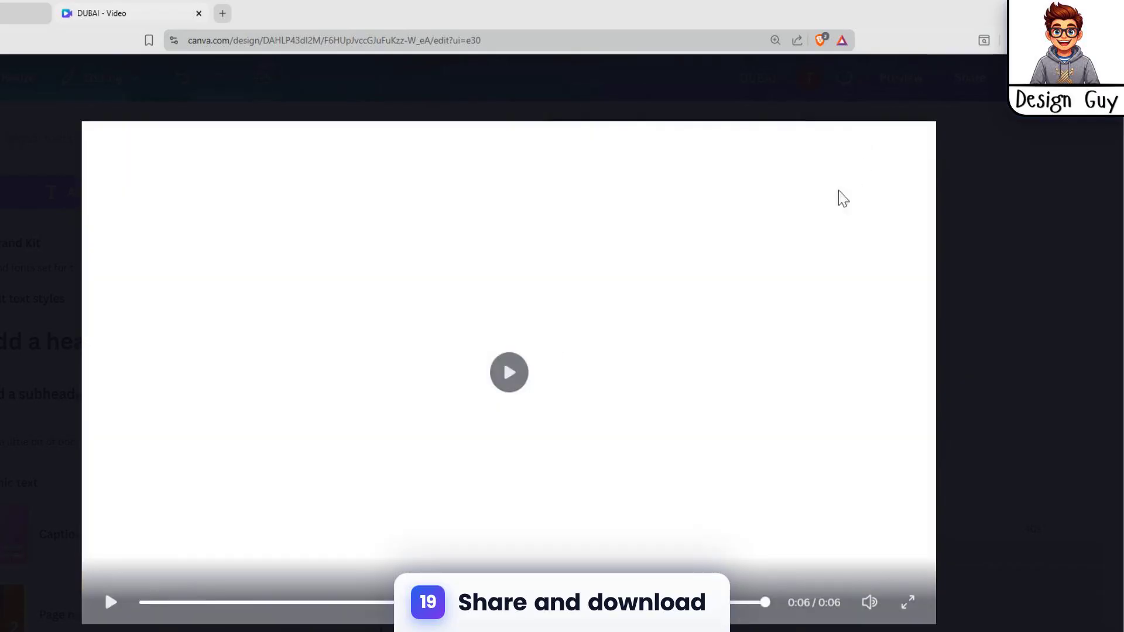
{"action": "left_click", "coordinate": [905, 586]}
{"action": "key", "text": "Escape"}
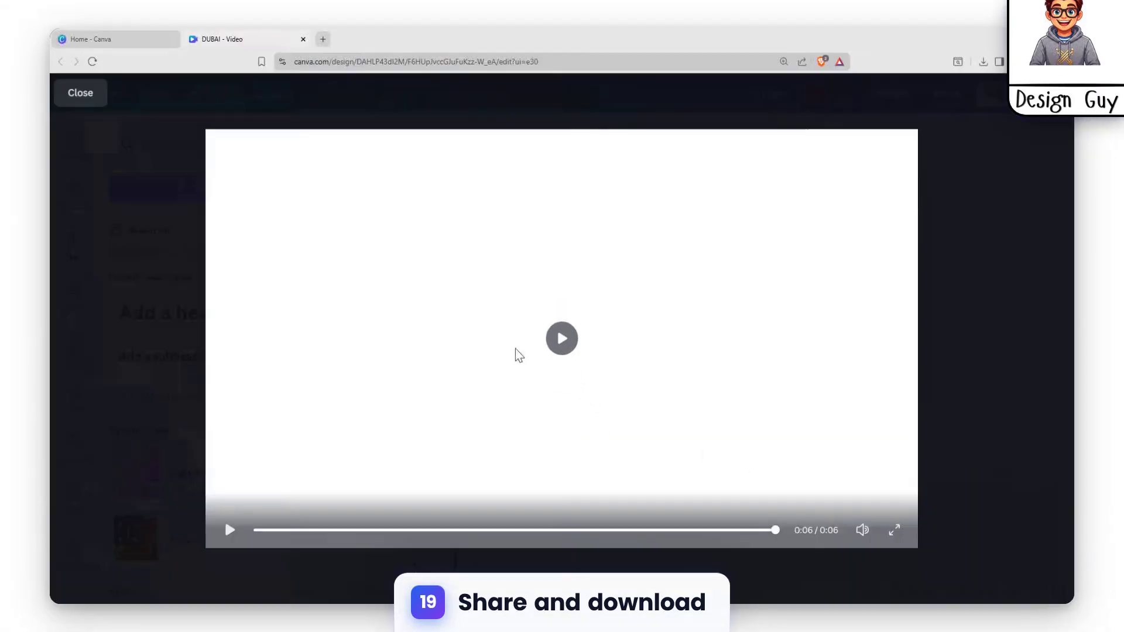
{"action": "left_click", "coordinate": [58, 93]}
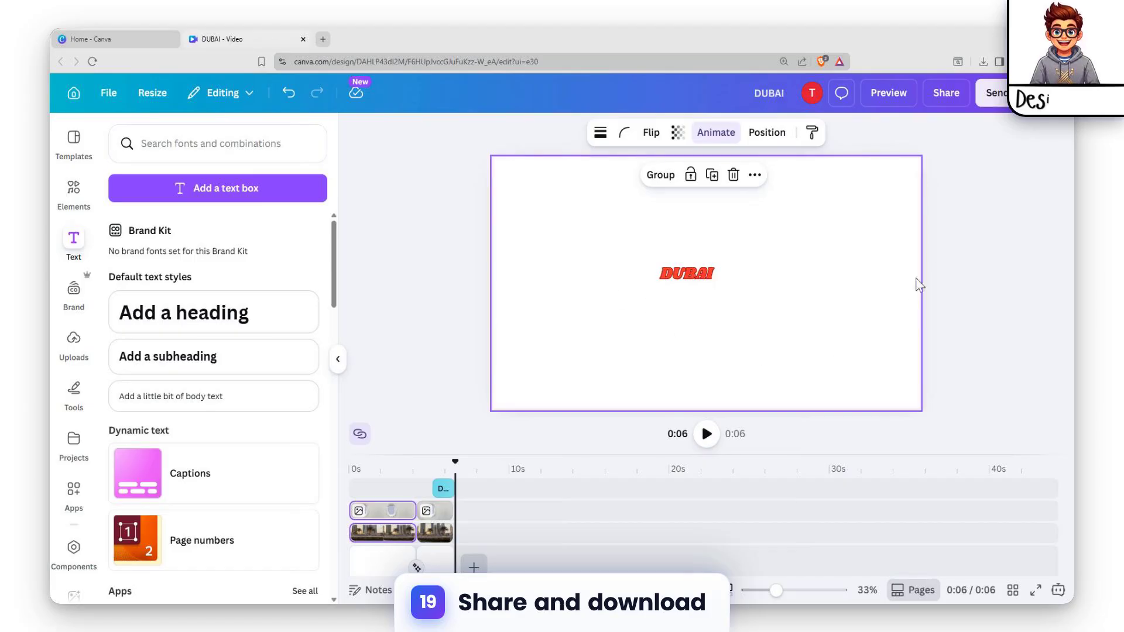
Step: Download the finished design as an MP4 video in 4K (UHD) quality
{"action": "left_click", "coordinate": [945, 92]}
{"action": "left_click", "coordinate": [834, 406]}
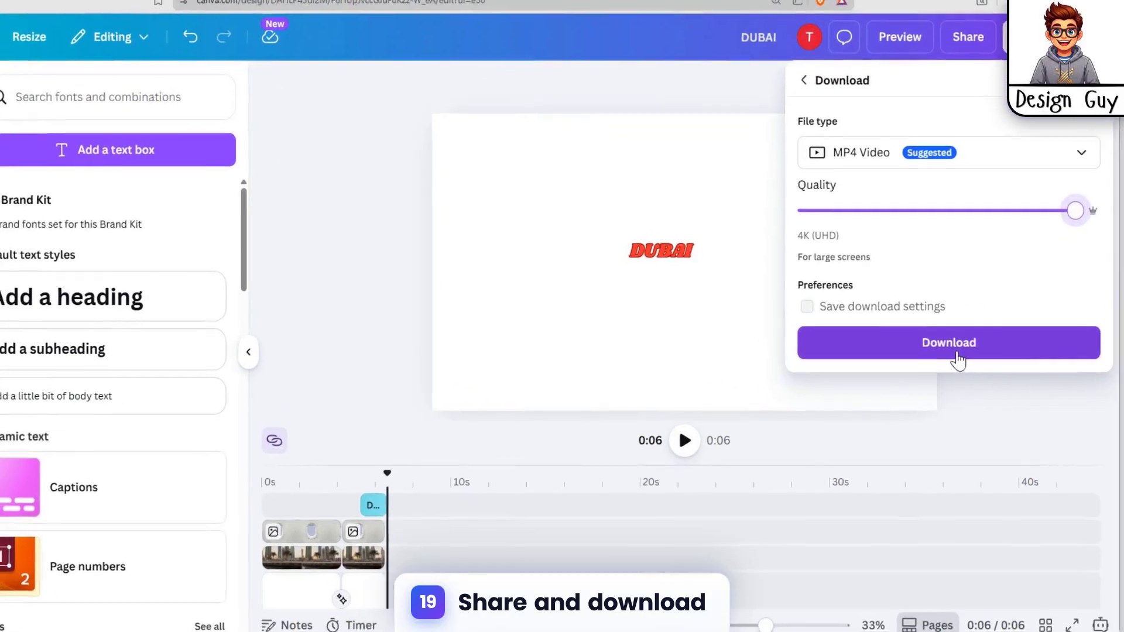
{"action": "left_click", "coordinate": [938, 364]}
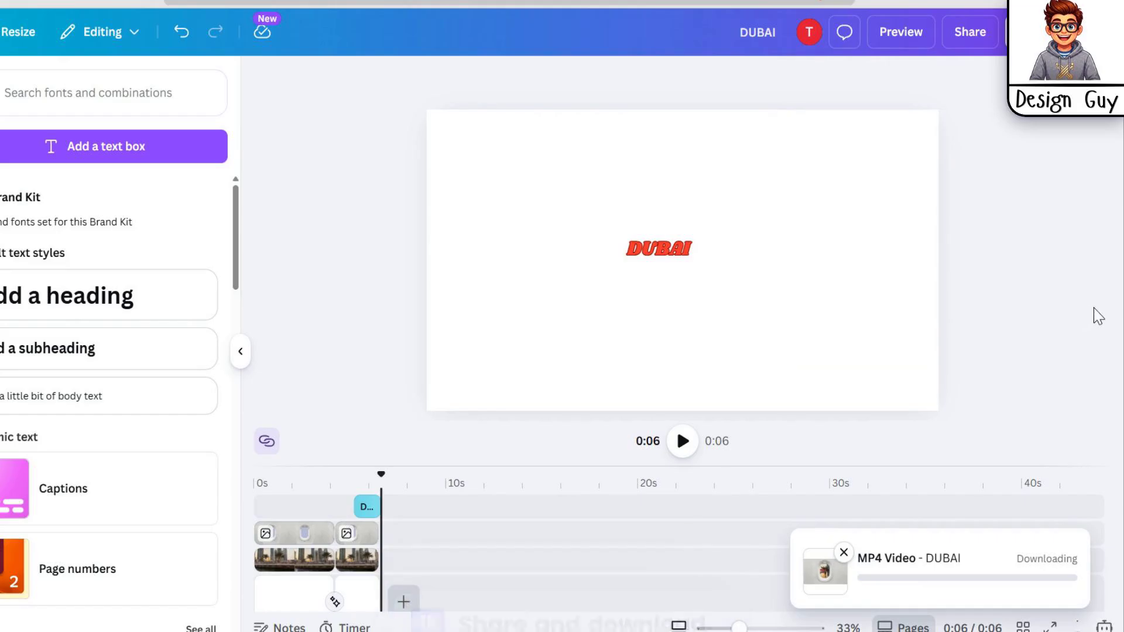